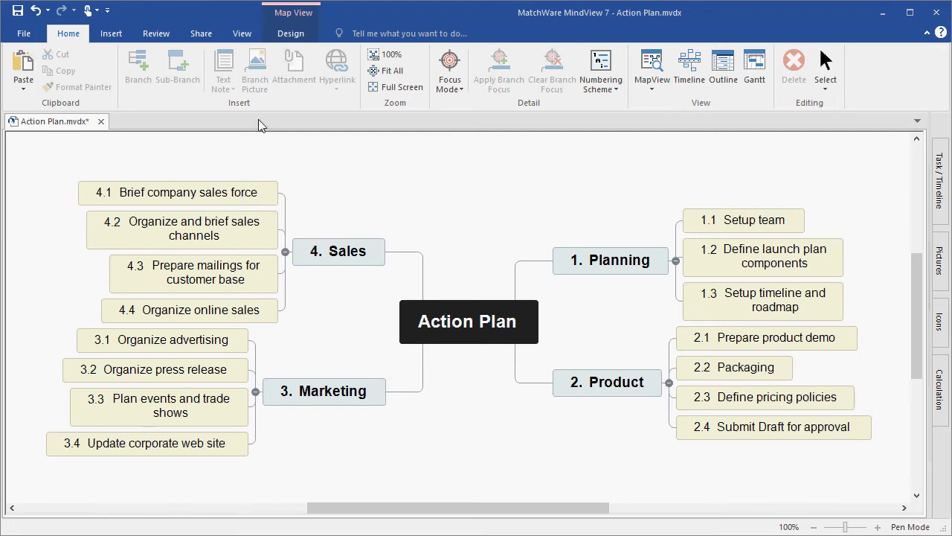
Step: Switch the Action Plan mind map to the Top Down layout
{"action": "left_click", "coordinate": [243, 34]}
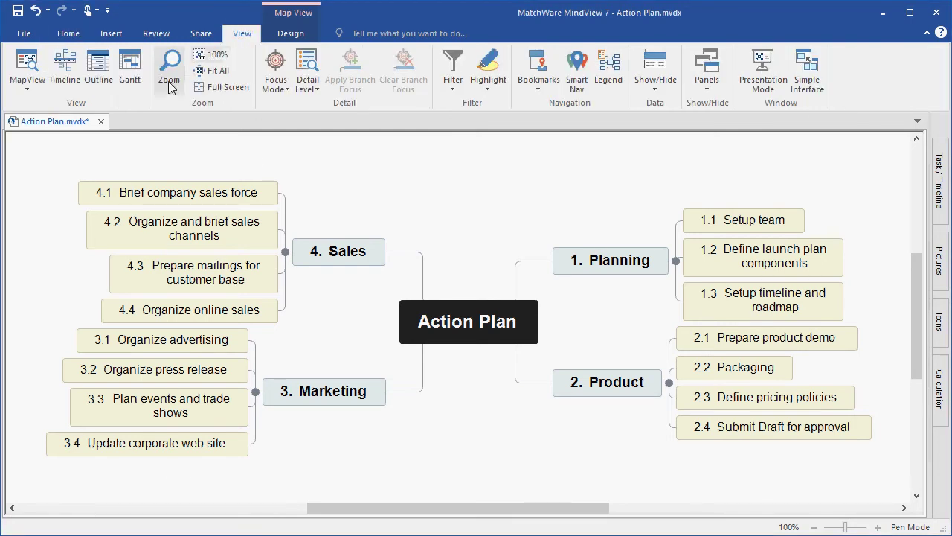
{"action": "left_click", "coordinate": [27, 88]}
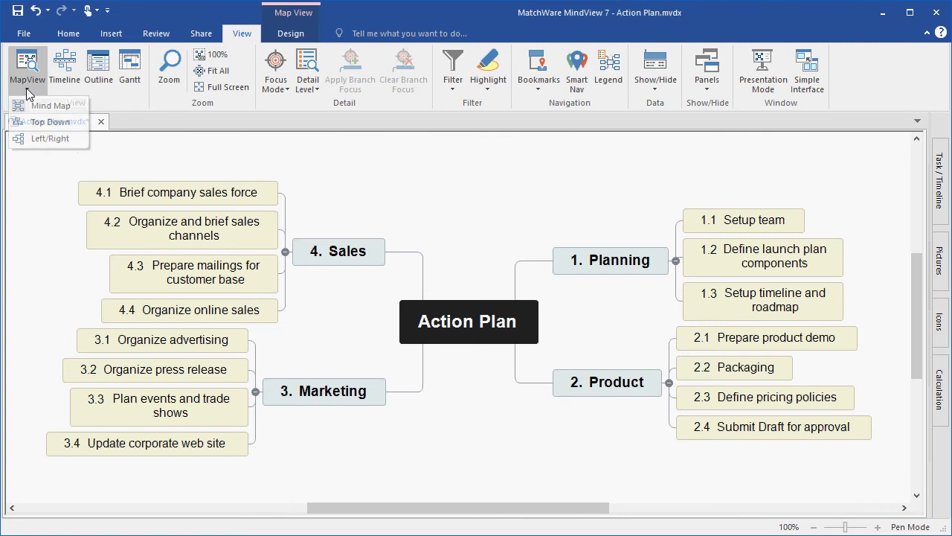
{"action": "left_click", "coordinate": [48, 122]}
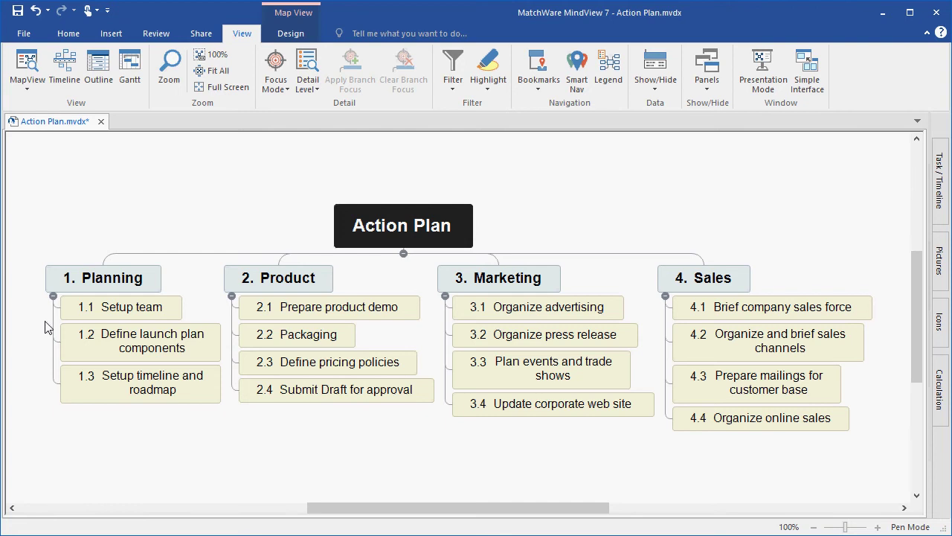
Step: In the project information for the Action Plan root, schedule the project from the Project Start Date
{"action": "key", "text": "Home"}
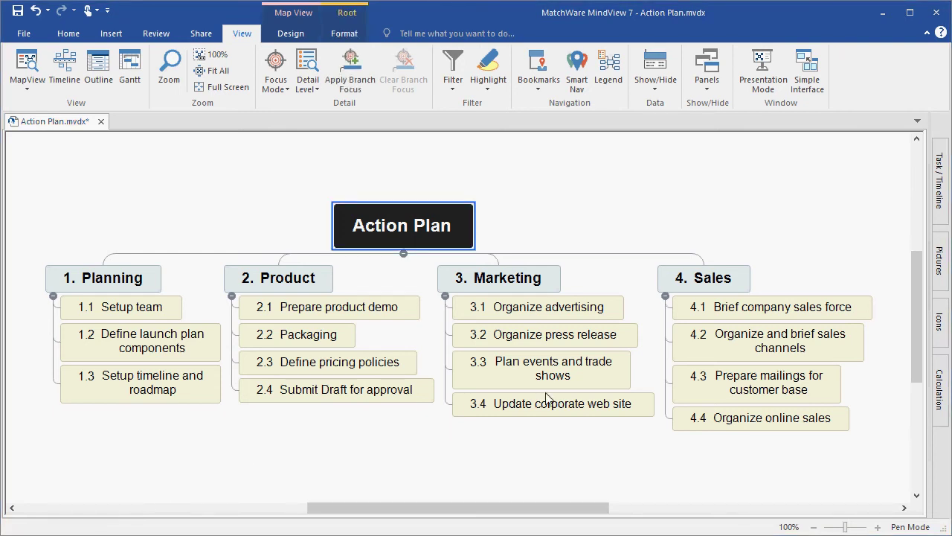
{"action": "left_click", "coordinate": [939, 209]}
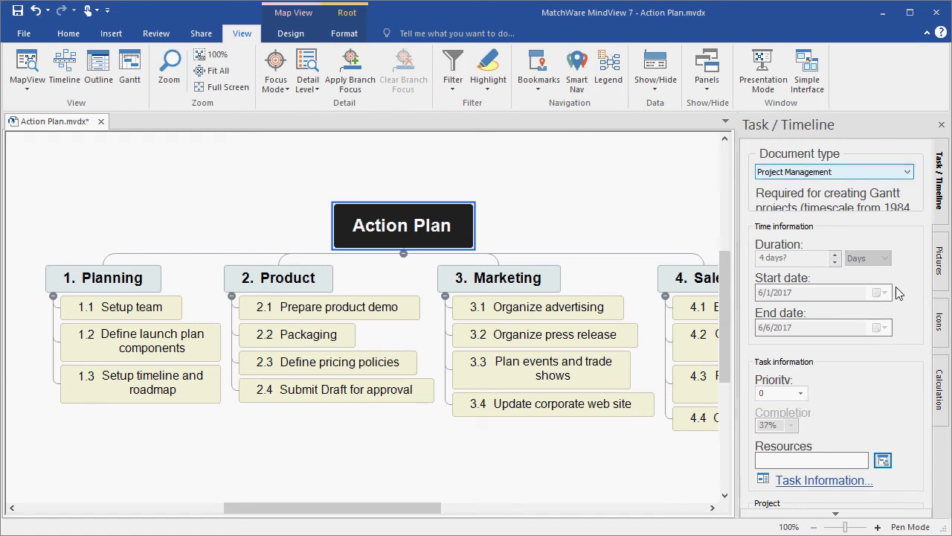
{"action": "scroll", "coordinate": [849, 400], "scroll_direction": "down", "scroll_amount": 3}
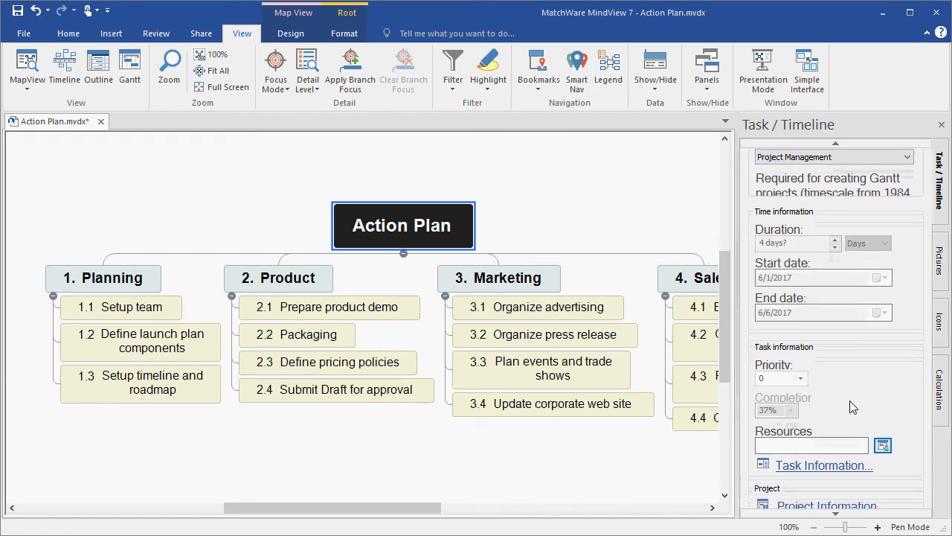
{"action": "scroll", "coordinate": [844, 401], "scroll_direction": "down", "scroll_amount": 1}
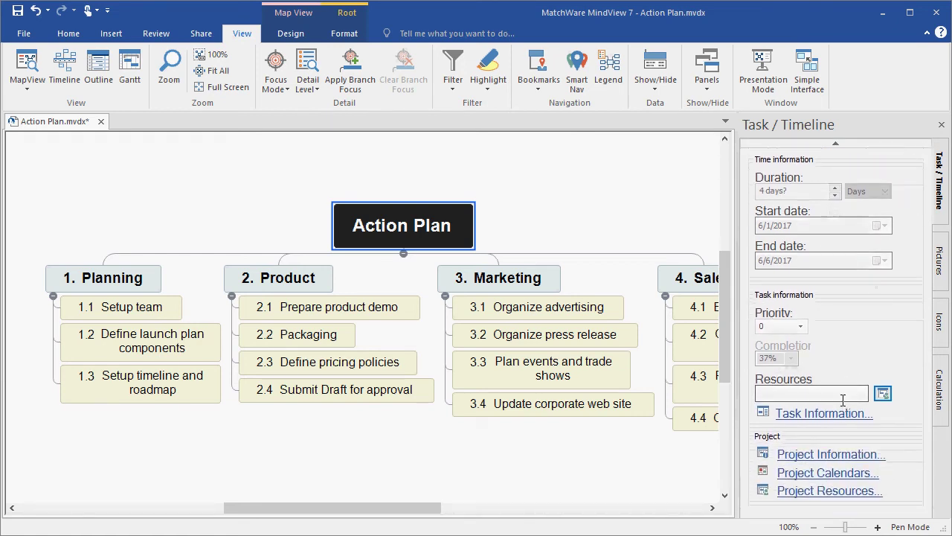
{"action": "left_click", "coordinate": [854, 456]}
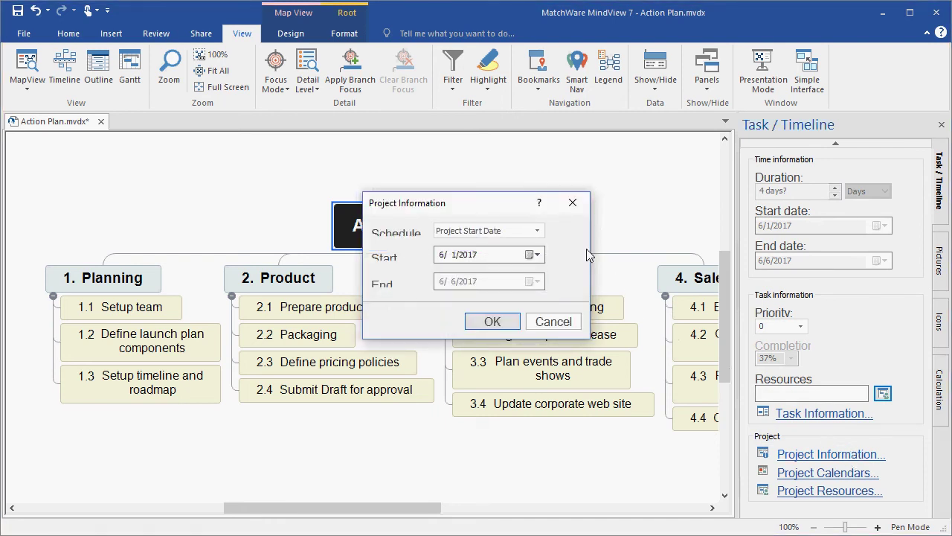
{"action": "left_click", "coordinate": [536, 231]}
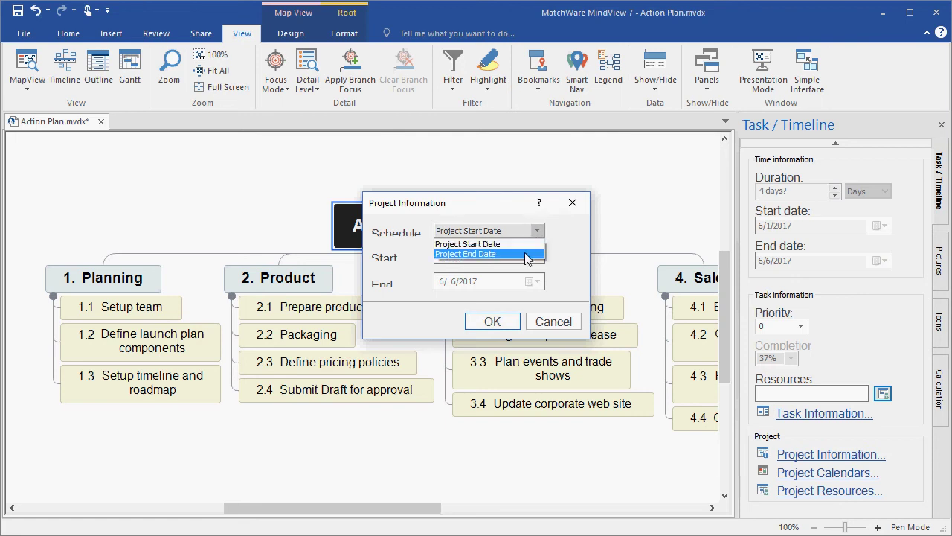
{"action": "left_click", "coordinate": [524, 244]}
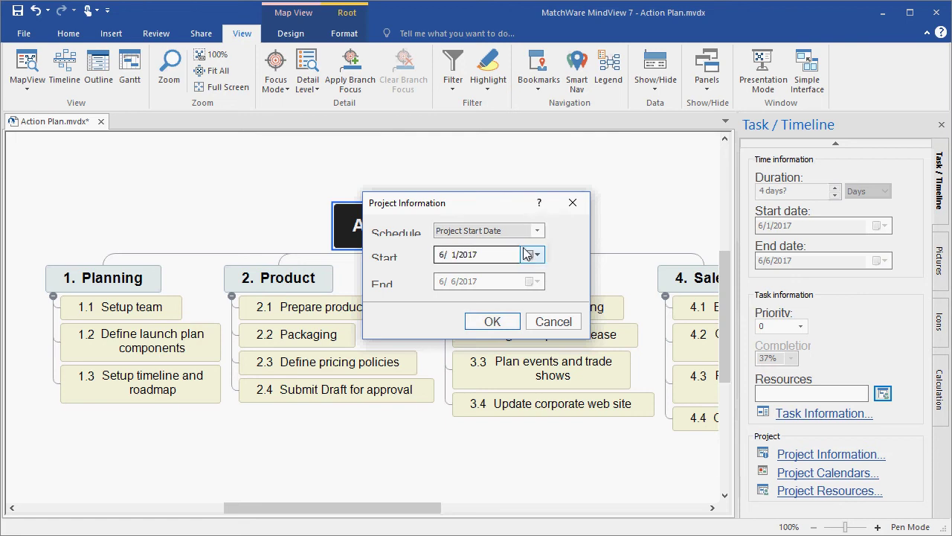
{"action": "left_click", "coordinate": [490, 321]}
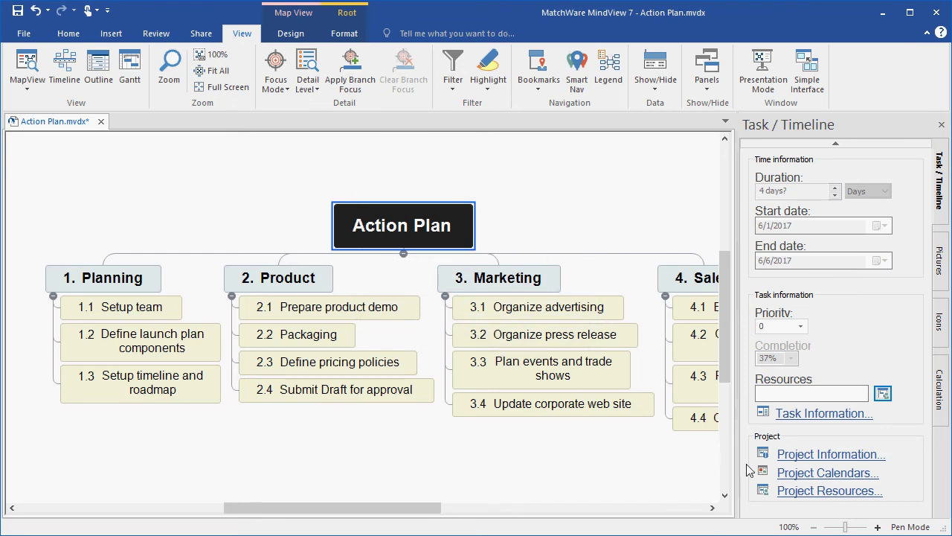
Step: Add four people to the project resources, entering each person's name and e-mail address
{"action": "left_click", "coordinate": [830, 492]}
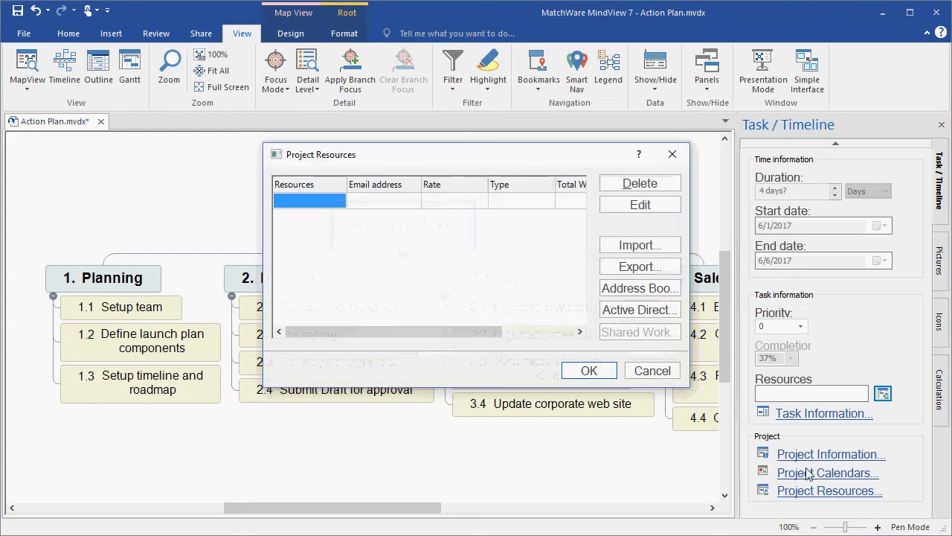
{"action": "left_click", "coordinate": [290, 203]}
{"action": "type", "text": "Bob"}
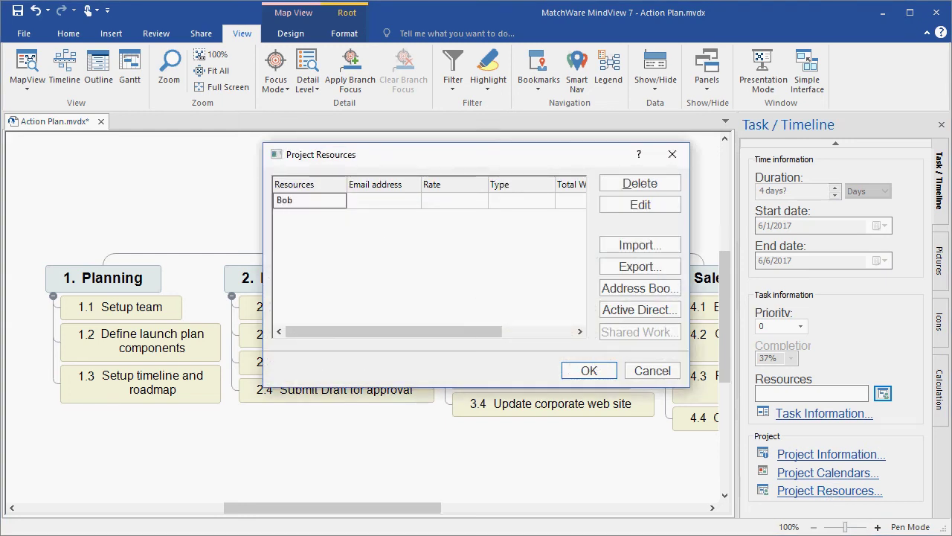
{"action": "left_click", "coordinate": [313, 217]}
{"action": "left_click", "coordinate": [303, 217]}
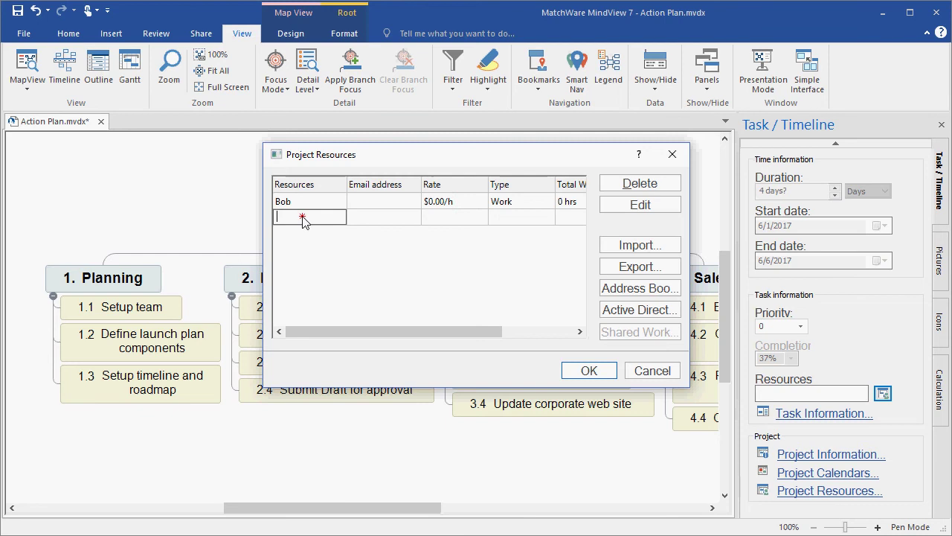
{"action": "type", "text": "Sally"}
{"action": "left_click", "coordinate": [313, 233]}
{"action": "left_click", "coordinate": [312, 233]}
{"action": "type", "text": "Steve"}
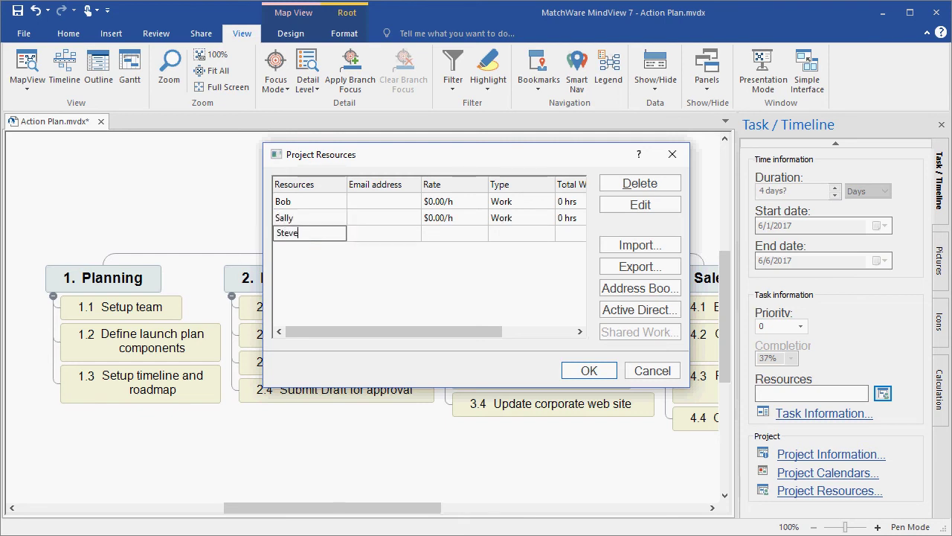
{"action": "left_click", "coordinate": [298, 252]}
{"action": "left_click", "coordinate": [298, 252]}
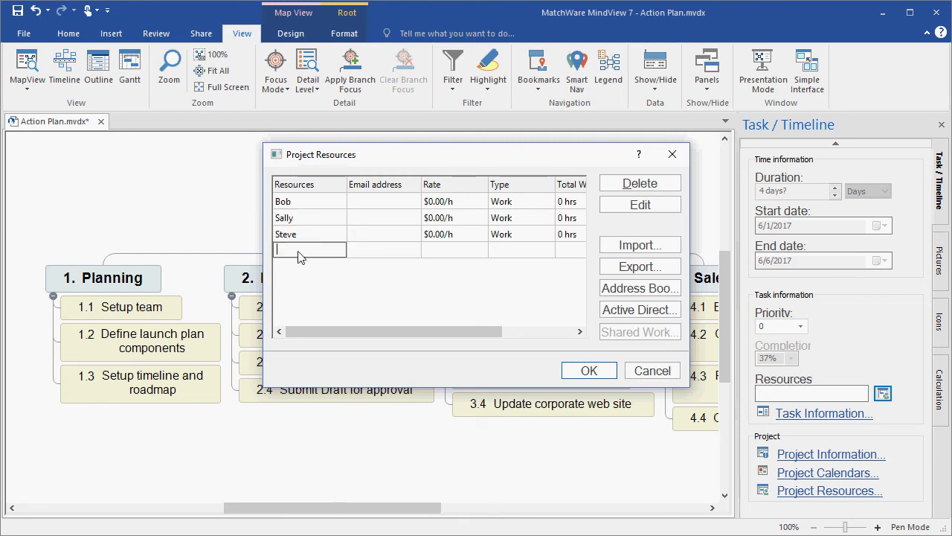
{"action": "type", "text": "Jane"}
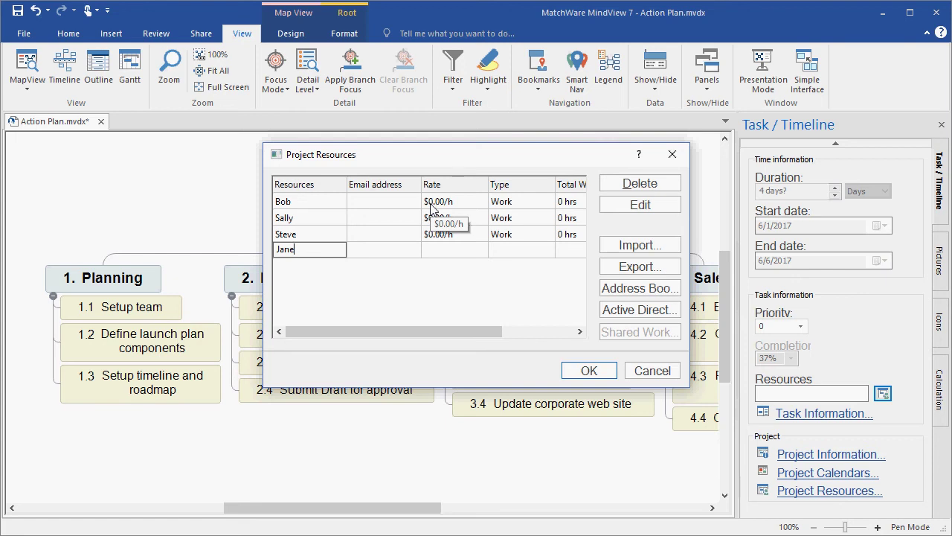
{"action": "key", "text": "Return"}
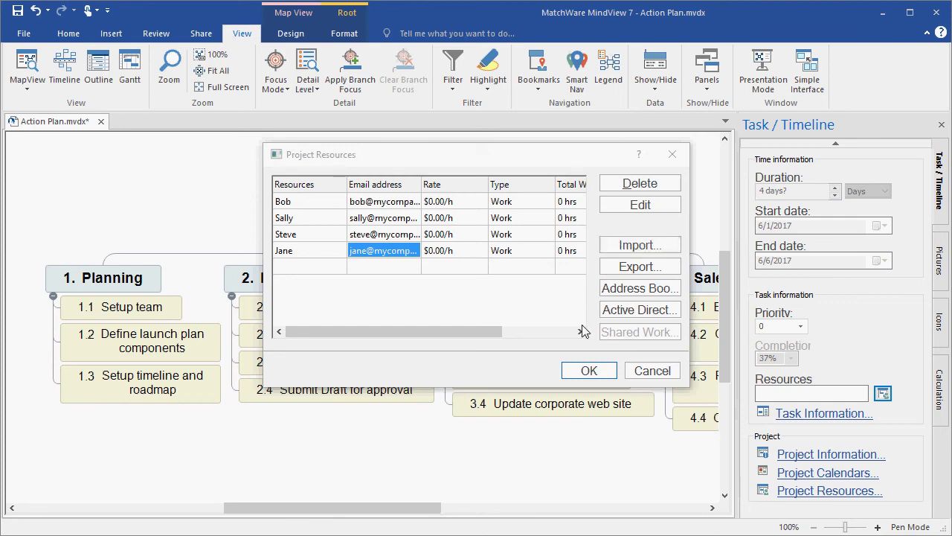
{"action": "left_click", "coordinate": [586, 375]}
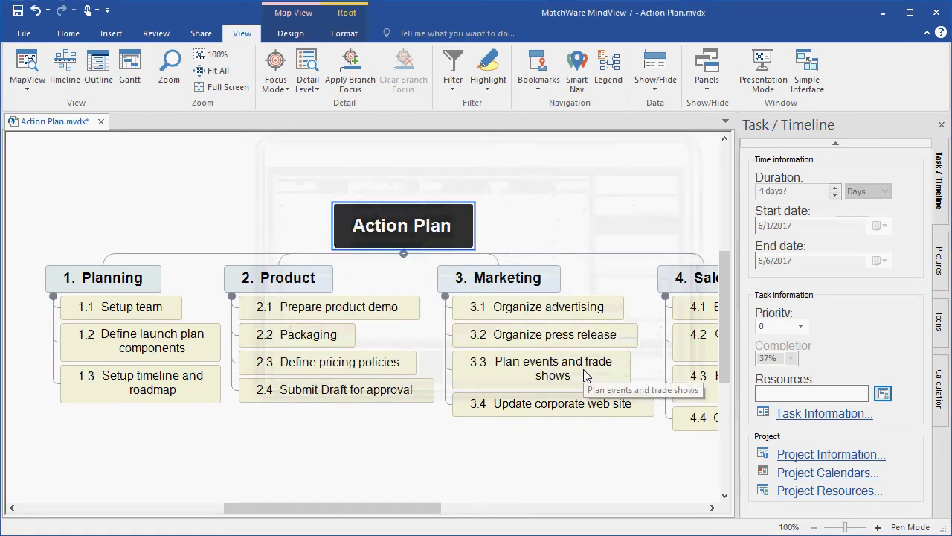
Step: Examine the project calendar options, the working hours for May 11, 2017 and the available resource calendars
{"action": "left_click", "coordinate": [828, 474]}
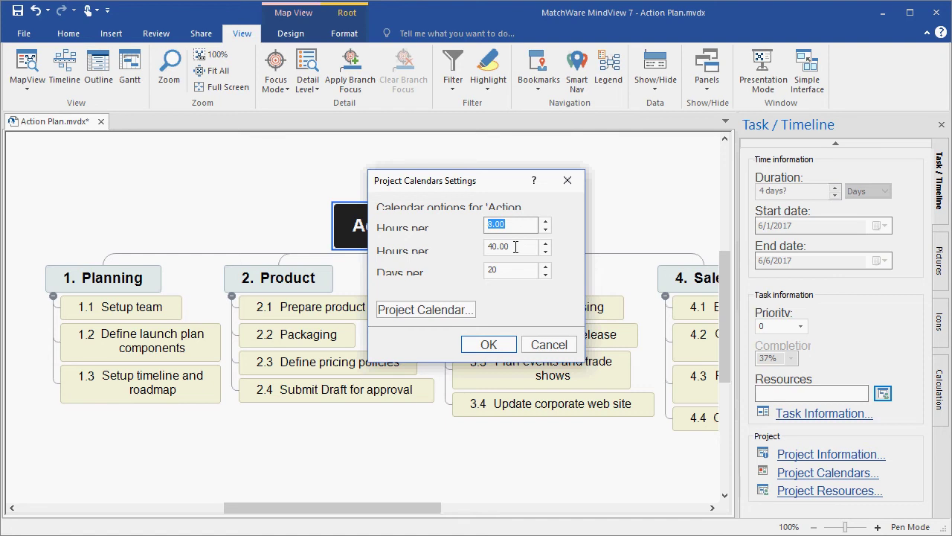
{"action": "left_click", "coordinate": [464, 318]}
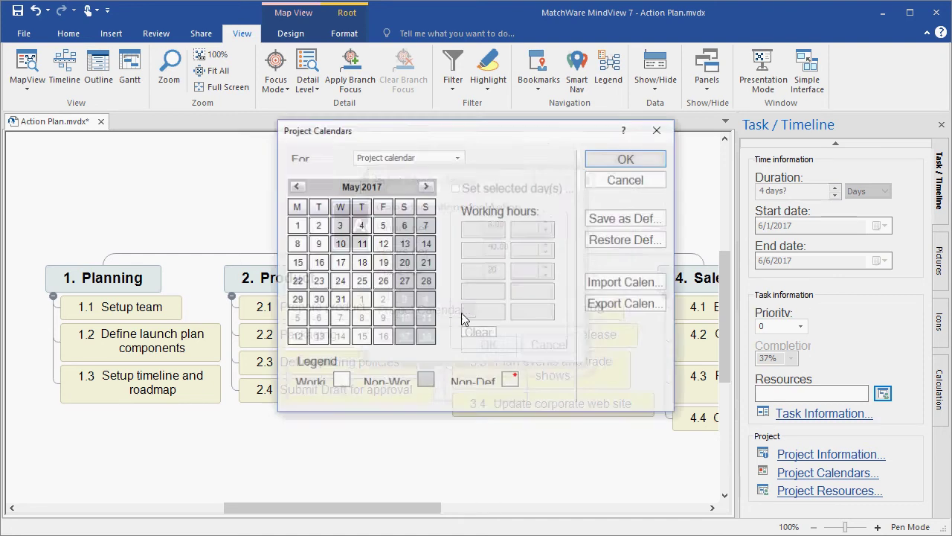
{"action": "left_click", "coordinate": [361, 246]}
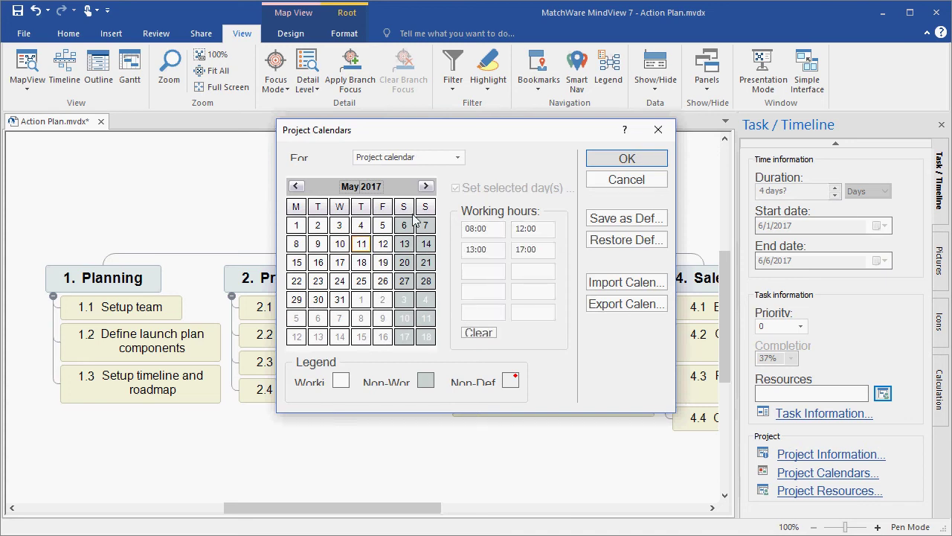
{"action": "left_click", "coordinate": [458, 158]}
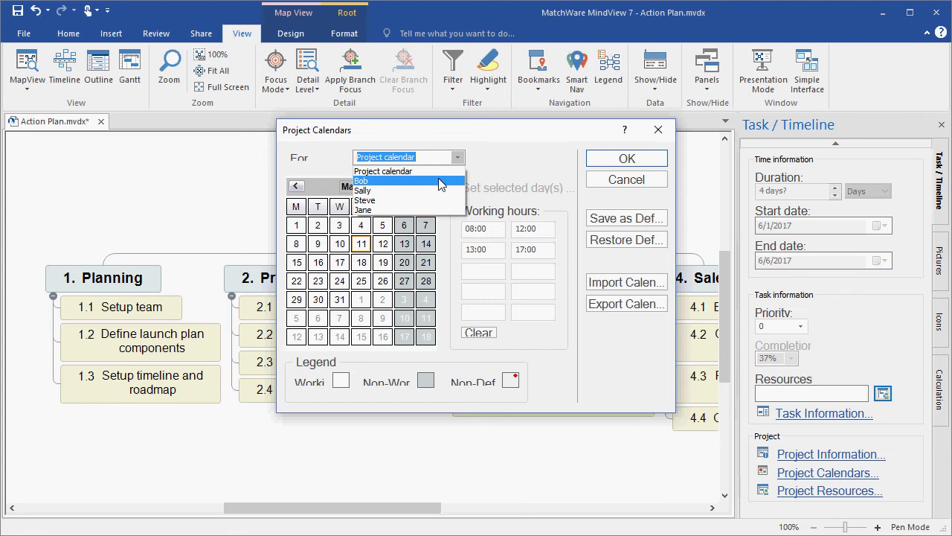
{"action": "left_click", "coordinate": [603, 179]}
{"action": "left_click", "coordinate": [603, 180]}
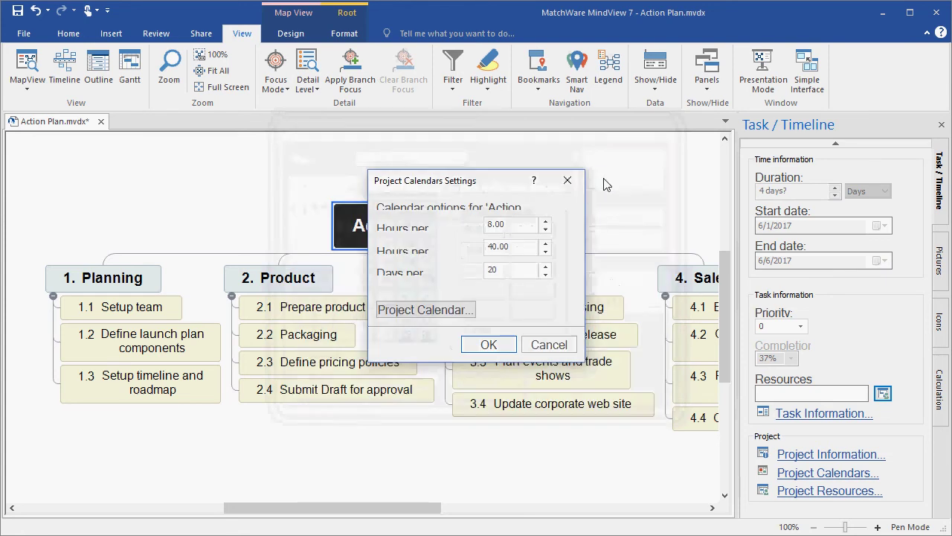
{"action": "left_click", "coordinate": [549, 345]}
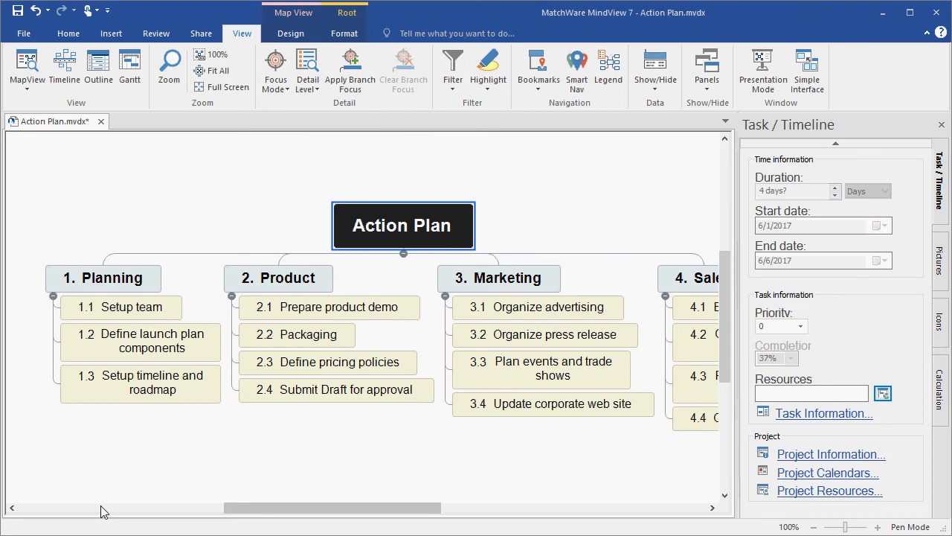
Step: Set the end date of task 1.1 Setup team to 6/15/2017 and its duration to 9 days
{"action": "left_click", "coordinate": [167, 309]}
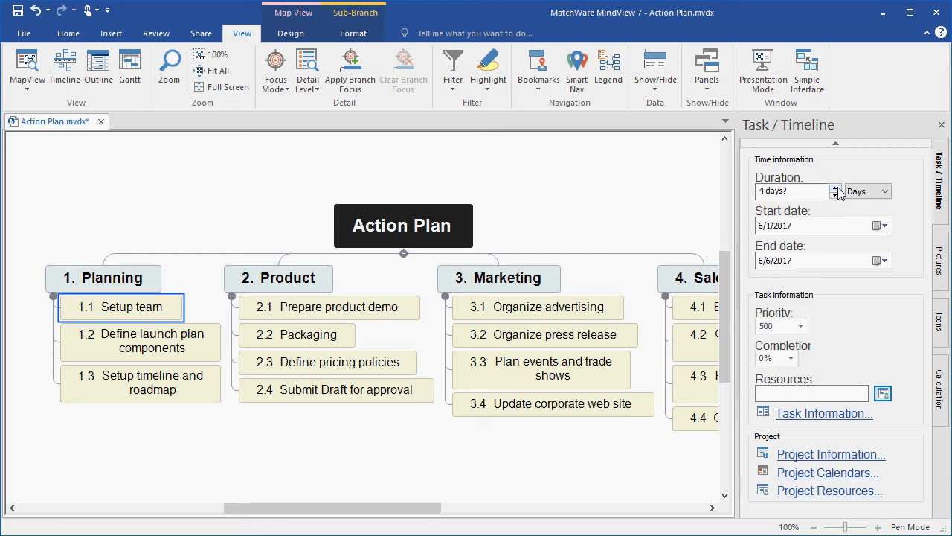
{"action": "left_click", "coordinate": [885, 191]}
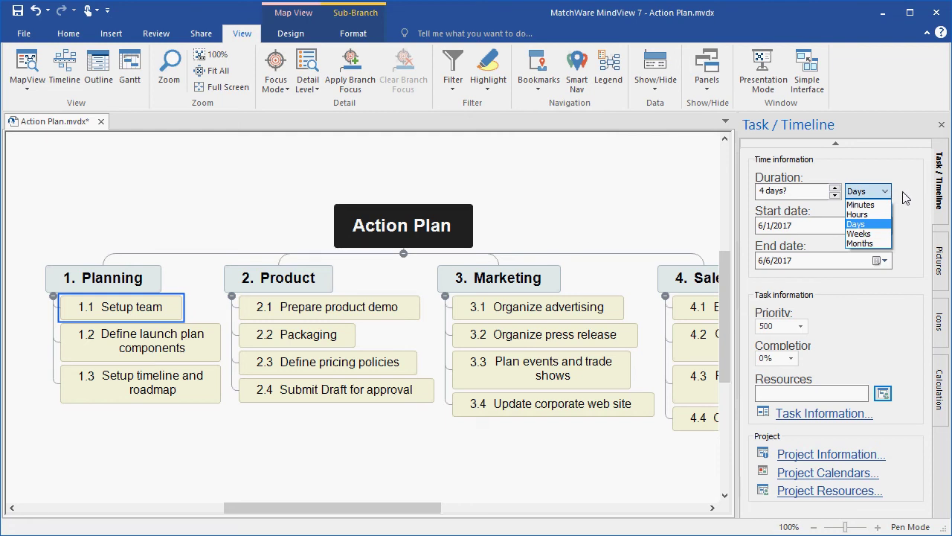
{"action": "left_click", "coordinate": [905, 197]}
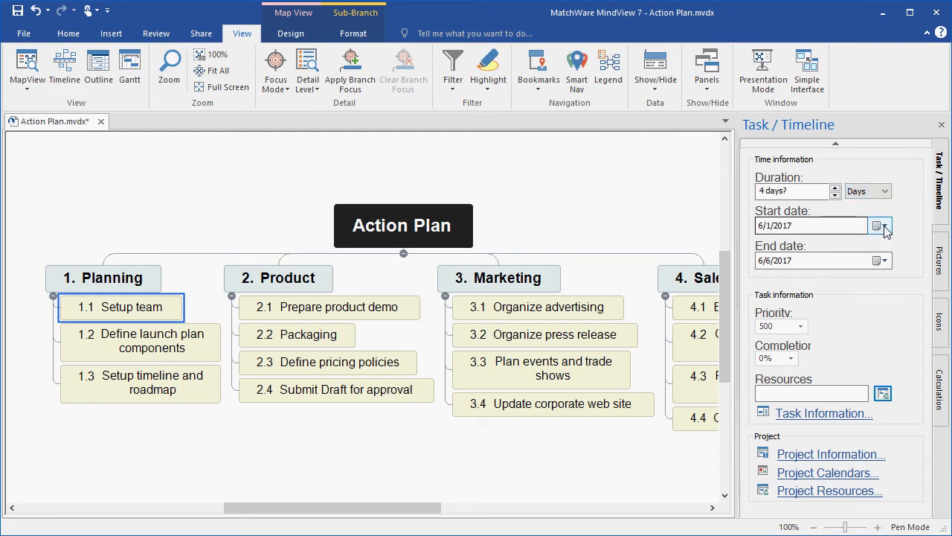
{"action": "left_click", "coordinate": [833, 188]}
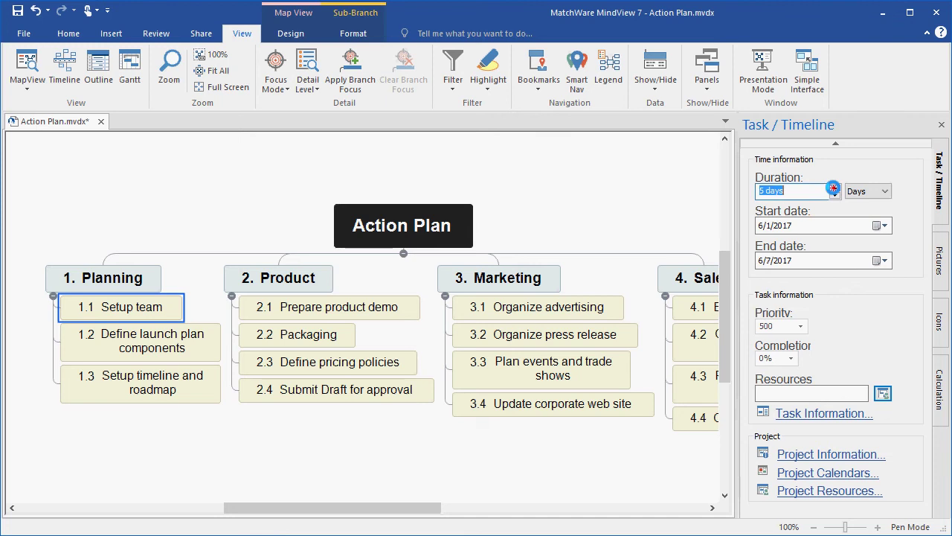
{"action": "left_click", "coordinate": [834, 188]}
{"action": "left_click", "coordinate": [882, 260]}
{"action": "left_click", "coordinate": [861, 333]}
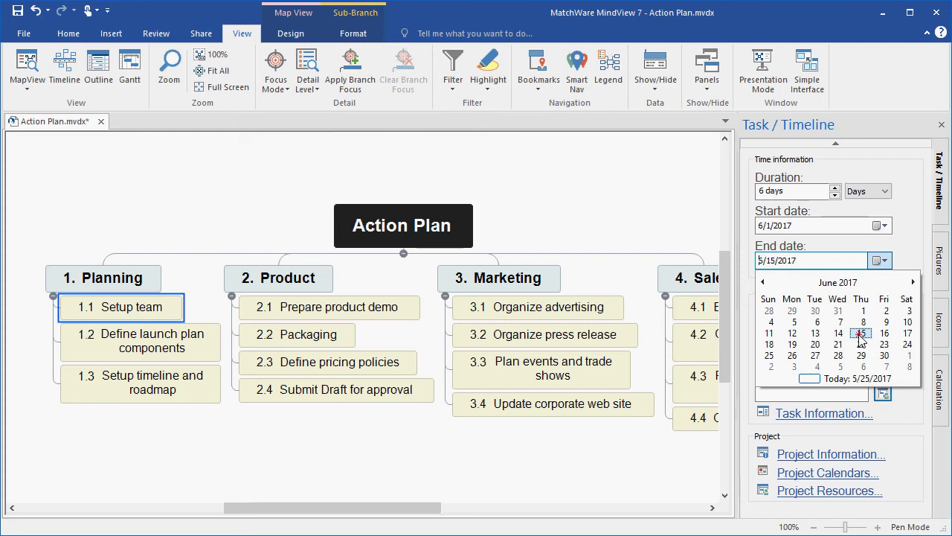
{"action": "left_click", "coordinate": [836, 188]}
{"action": "left_click", "coordinate": [835, 188]}
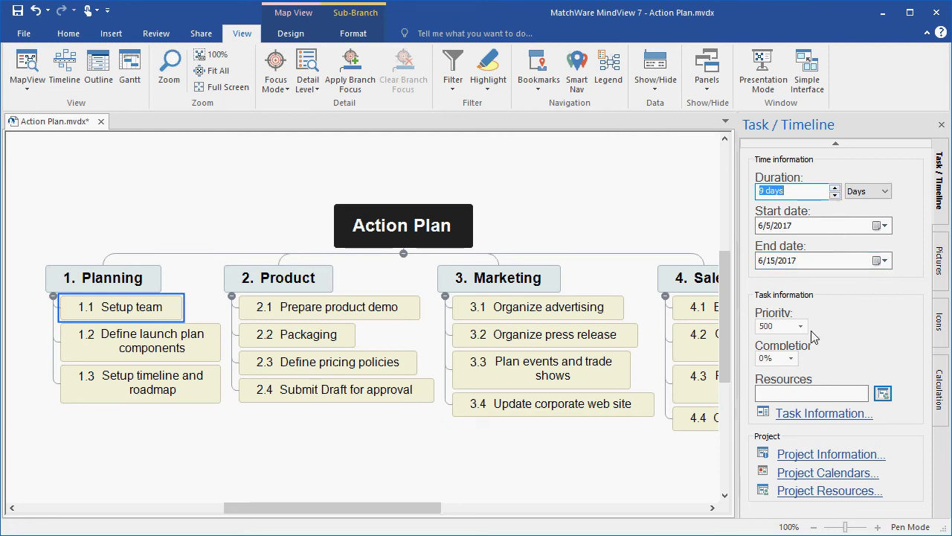
Step: Set the completion of the Setup team task to 20% and assign the first listed resource to it
{"action": "left_click", "coordinate": [791, 358]}
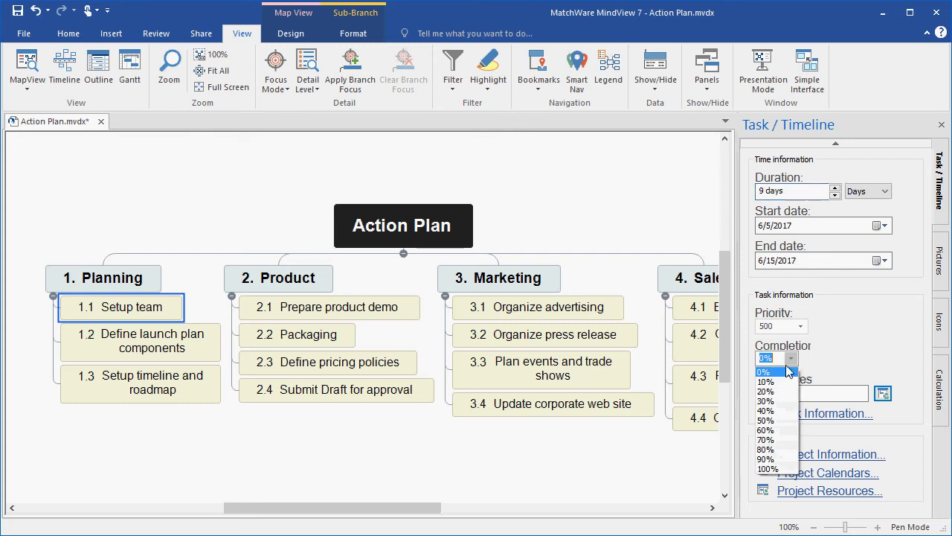
{"action": "left_click", "coordinate": [776, 391]}
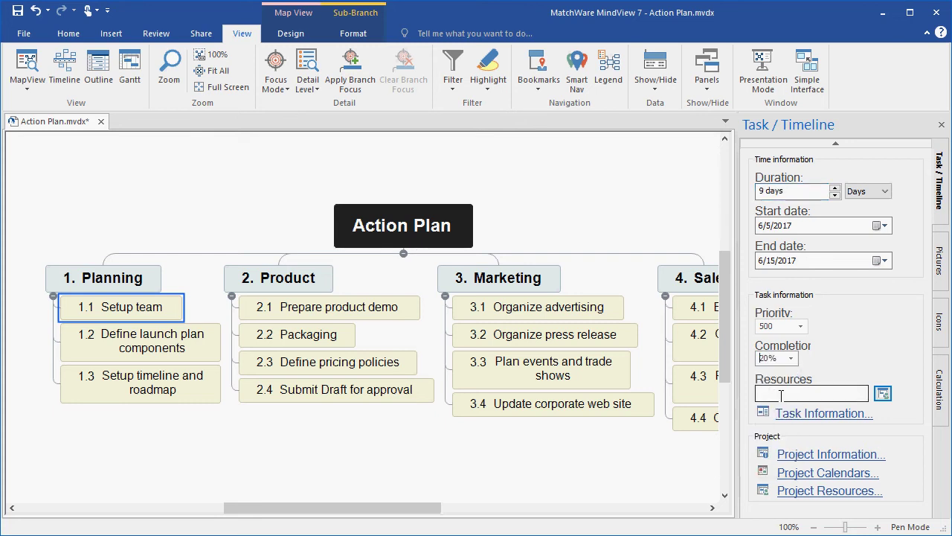
{"action": "left_click", "coordinate": [781, 395]}
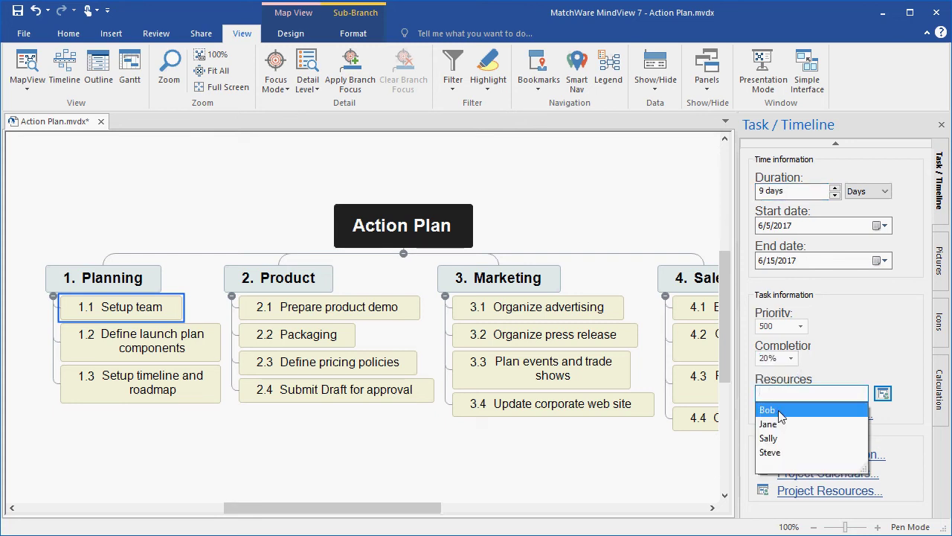
{"action": "left_click", "coordinate": [778, 411]}
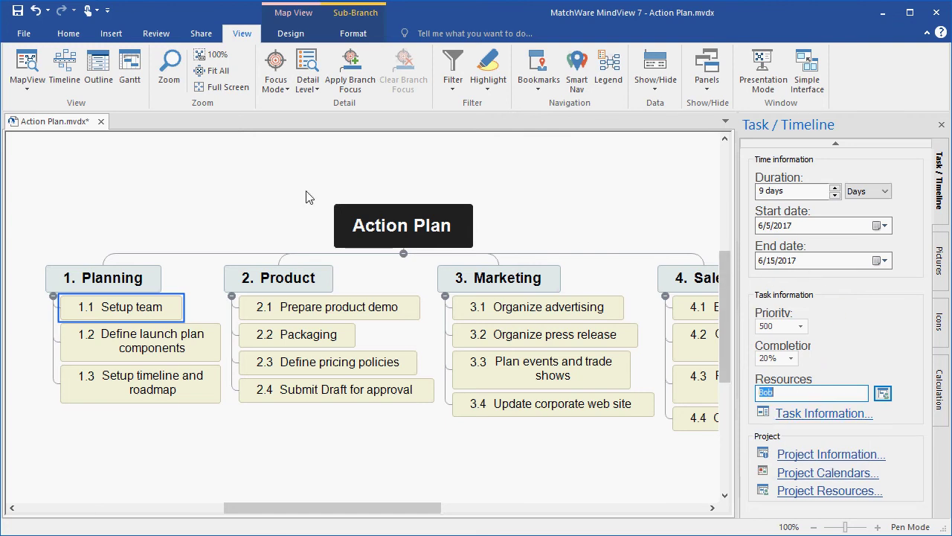
Step: Show the start/end time, completion and resources beneath the 1.1 Setup team branch on the map
{"action": "left_click", "coordinate": [156, 253]}
{"action": "left_click", "coordinate": [157, 308]}
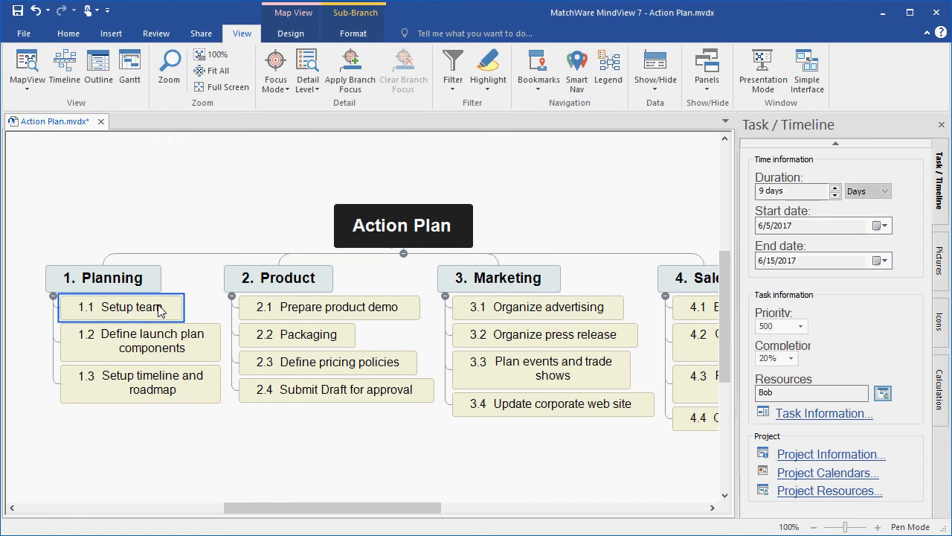
{"action": "right_click", "coordinate": [159, 311]}
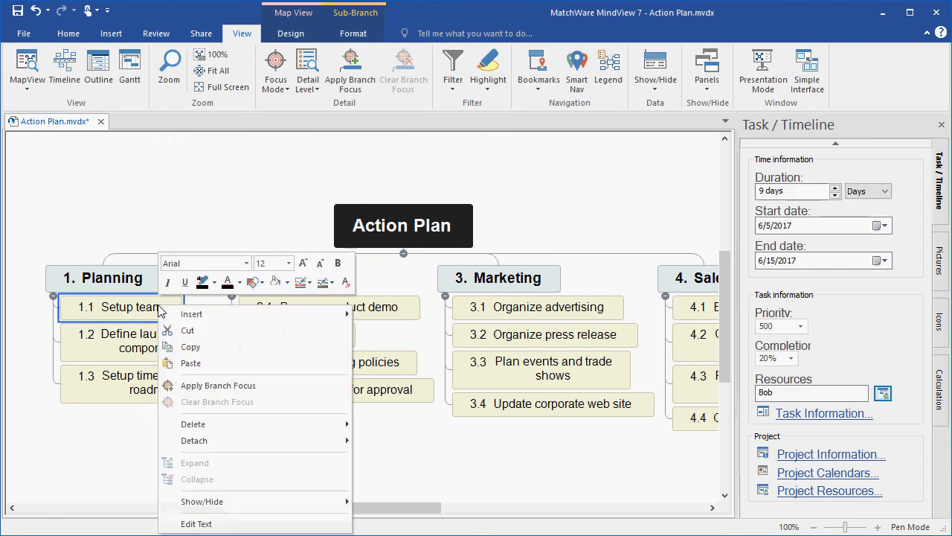
{"action": "mouse_move", "coordinate": [281, 509]}
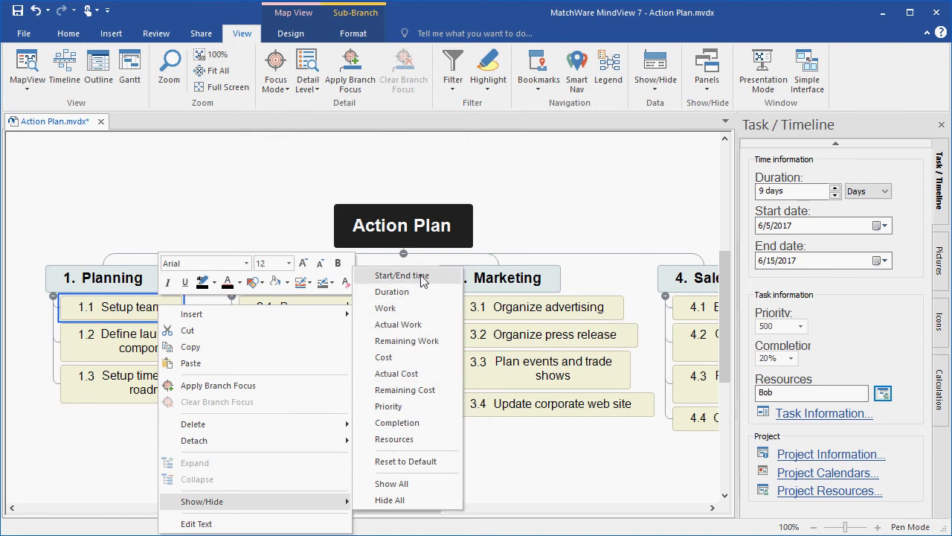
{"action": "left_click", "coordinate": [422, 276]}
{"action": "right_click", "coordinate": [169, 312]}
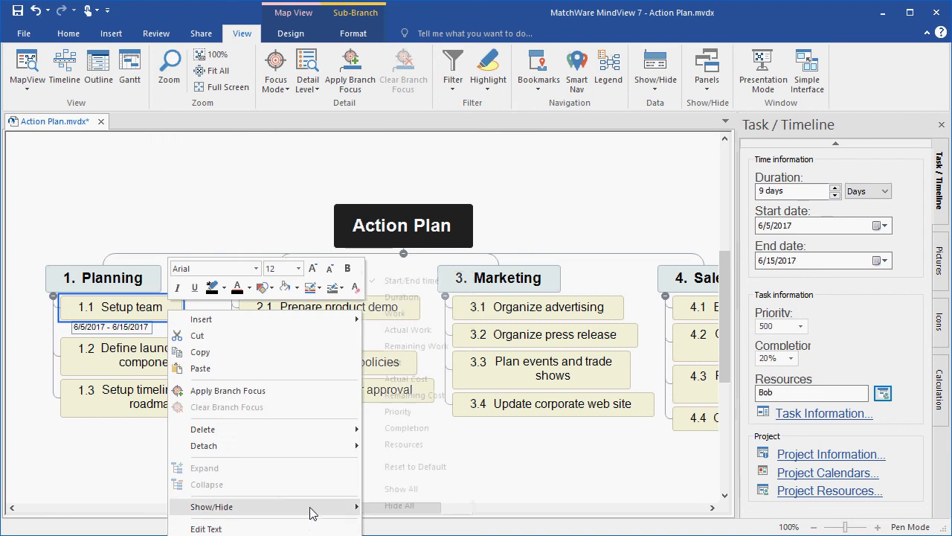
{"action": "mouse_move", "coordinate": [349, 504]}
{"action": "left_click", "coordinate": [423, 428]}
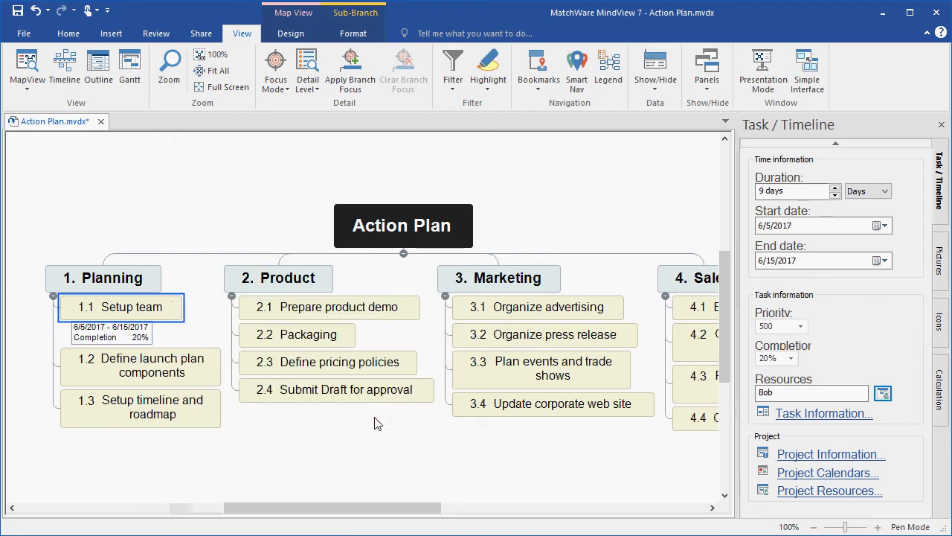
{"action": "right_click", "coordinate": [163, 308]}
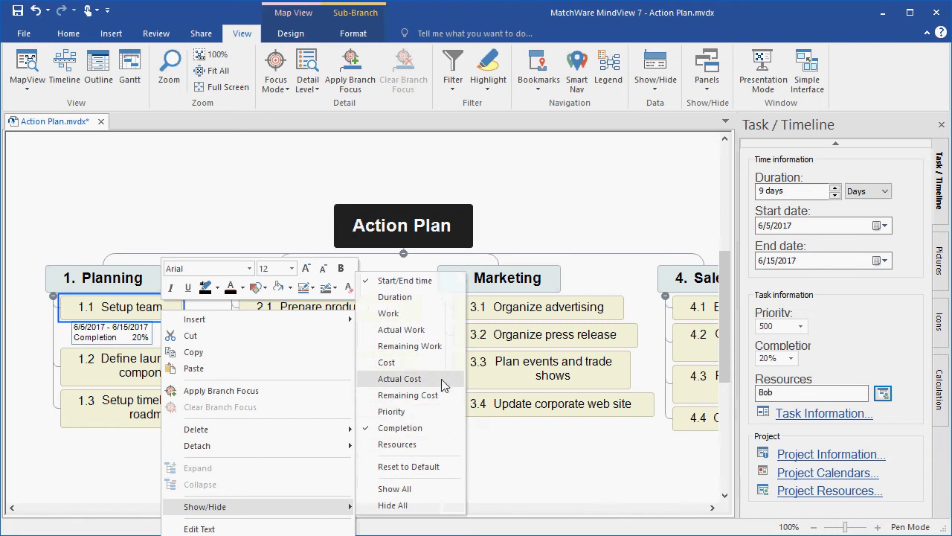
{"action": "left_click", "coordinate": [416, 445]}
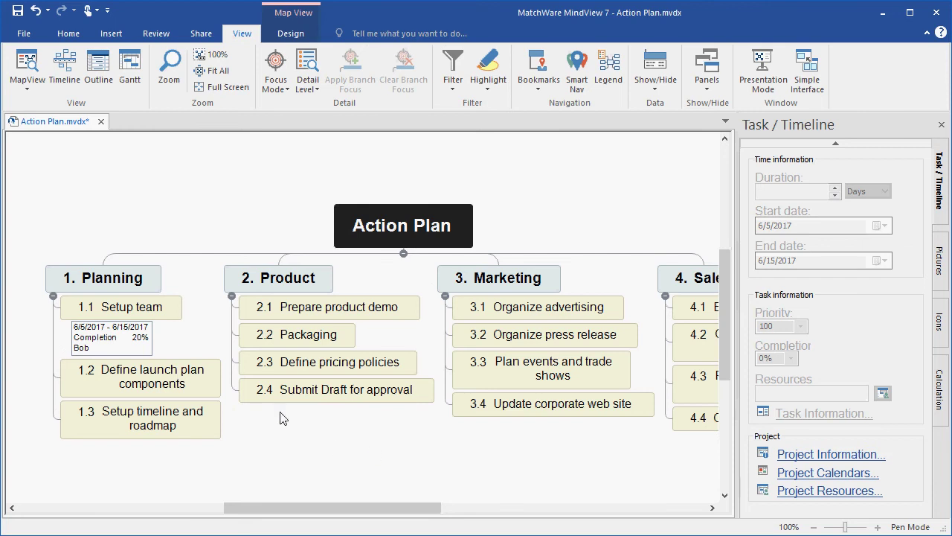
Step: Set task 1.2 Define launch plan components to start 6/15/2017 with a 2-day duration, and assign the first listed resource
{"action": "left_click", "coordinate": [170, 380]}
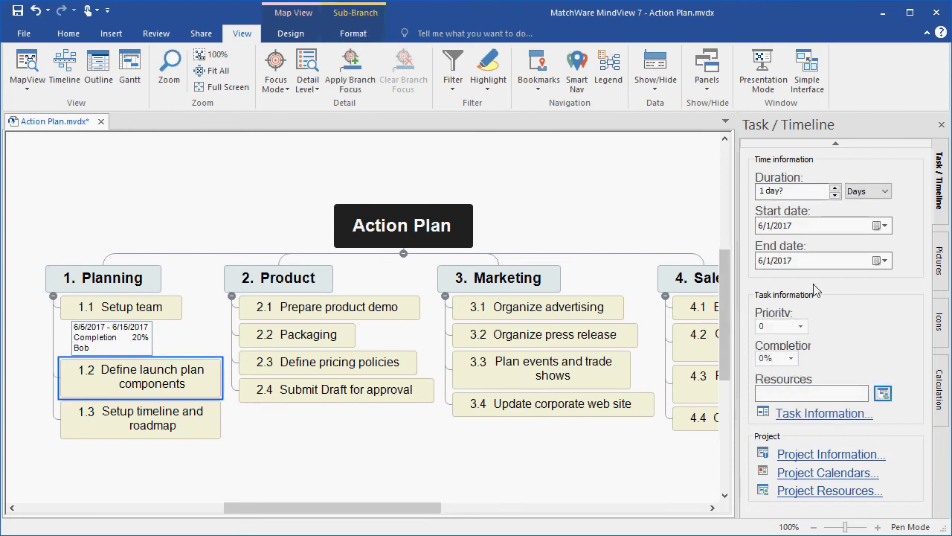
{"action": "left_click", "coordinate": [884, 225]}
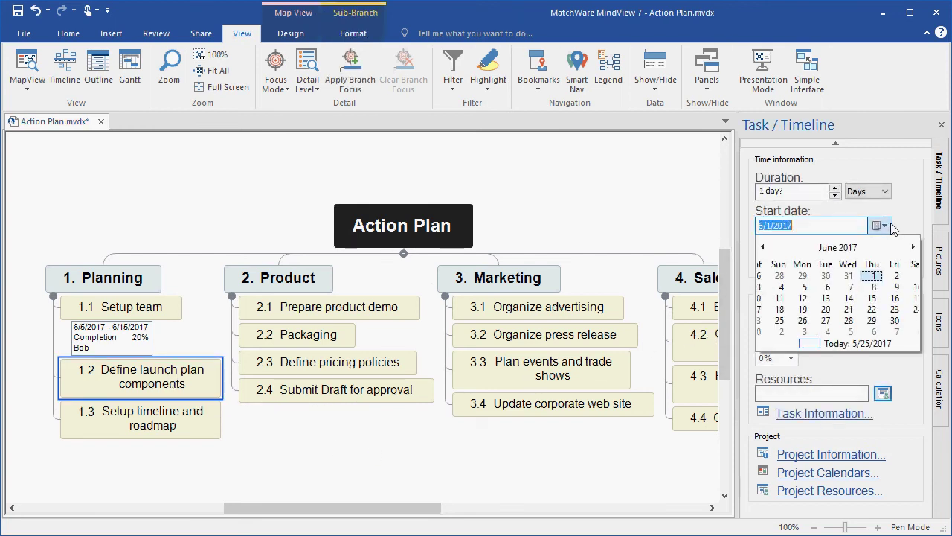
{"action": "left_click", "coordinate": [863, 302]}
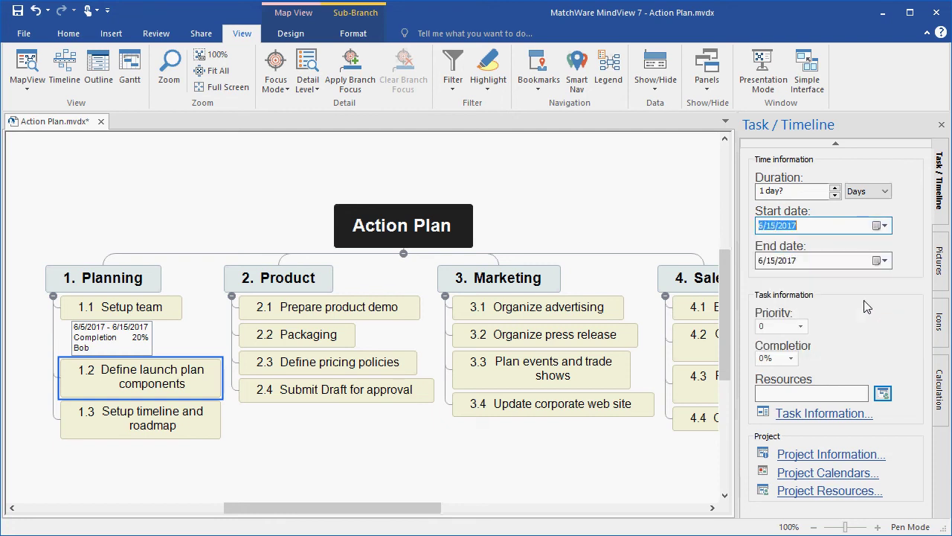
{"action": "left_click", "coordinate": [836, 188]}
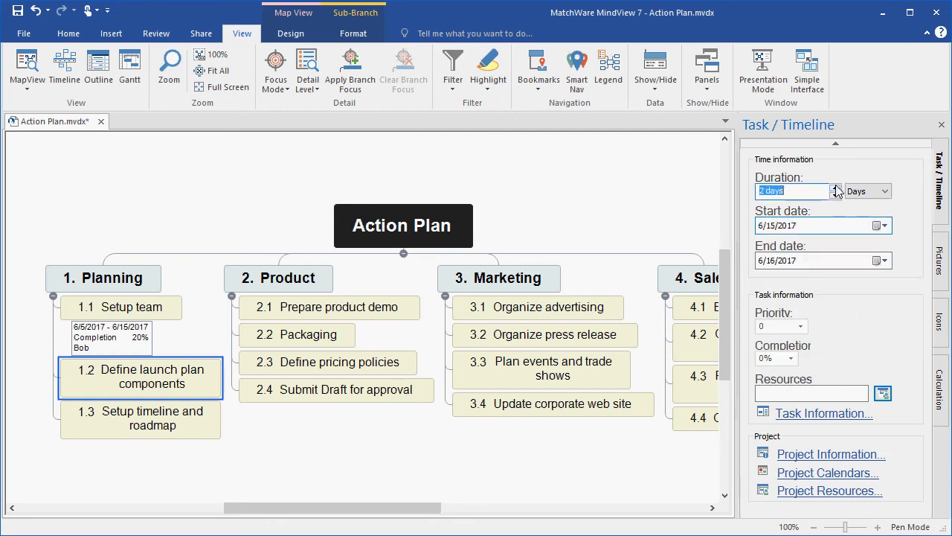
{"action": "left_click", "coordinate": [787, 392]}
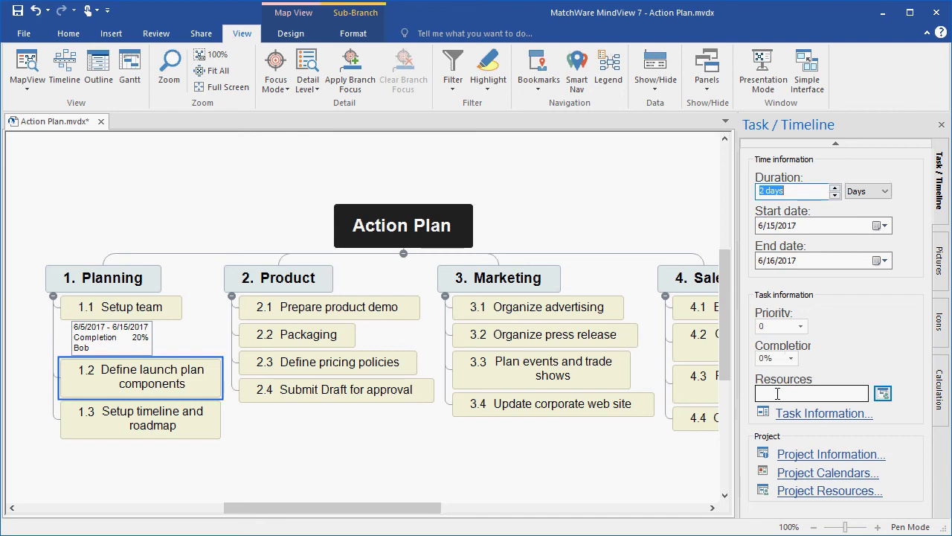
{"action": "left_click", "coordinate": [770, 412]}
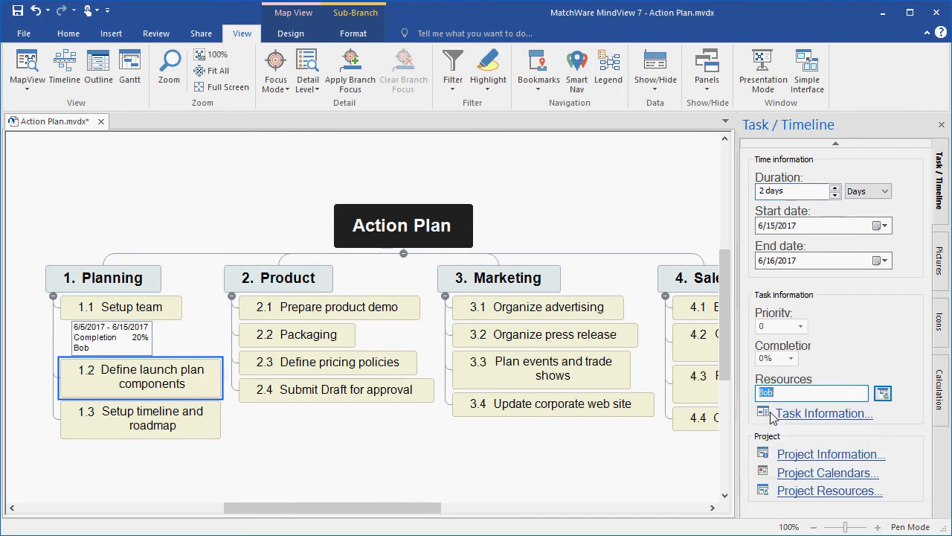
{"action": "left_click", "coordinate": [366, 444]}
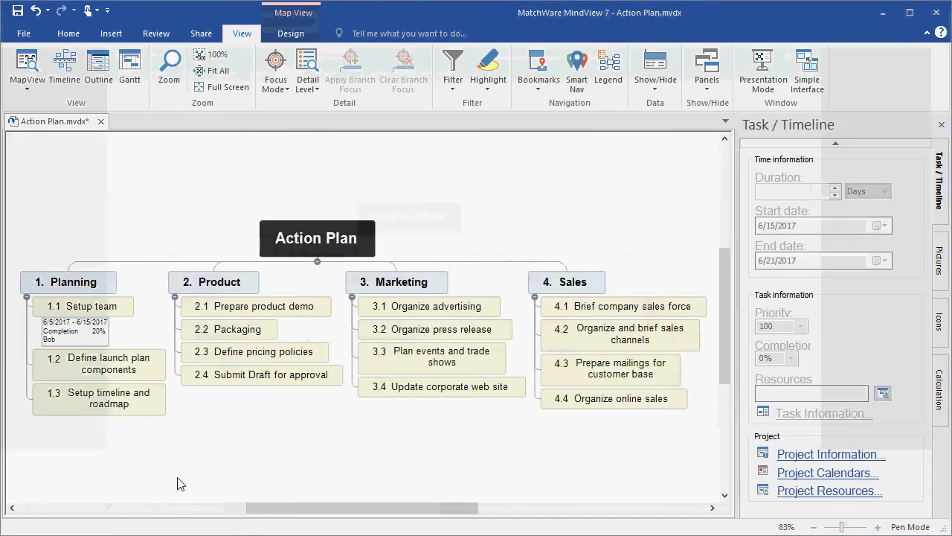
Step: Examine the dates, completion and resource details of tasks 1.2, 1.3, 2.1 and 2.2
{"action": "left_click", "coordinate": [128, 369]}
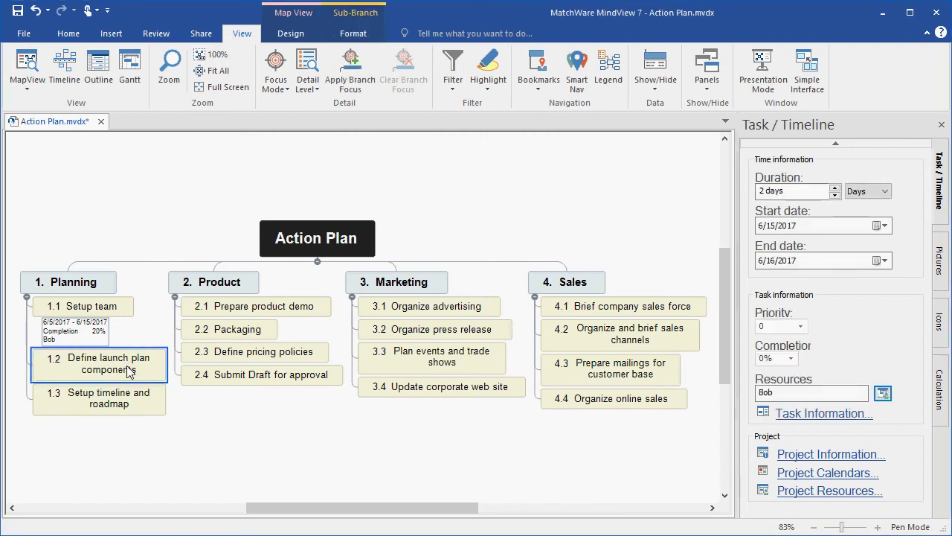
{"action": "left_click", "coordinate": [133, 399]}
{"action": "left_click", "coordinate": [250, 312]}
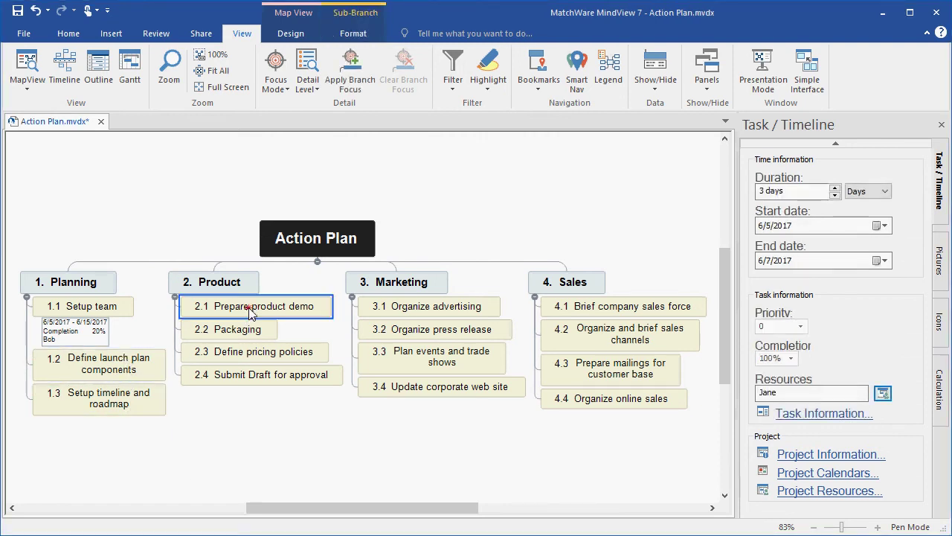
{"action": "left_click", "coordinate": [253, 331]}
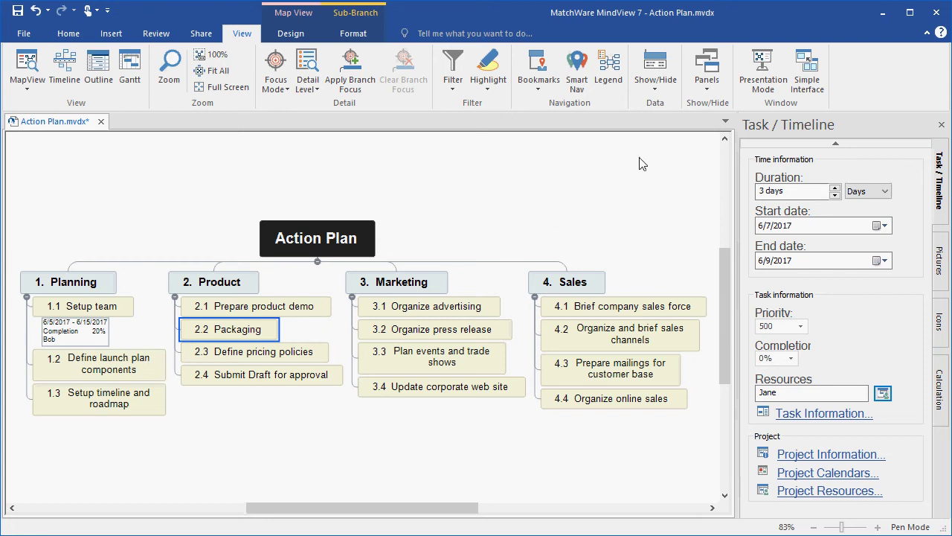
Step: Show start/end time, completion and resources for all branches of the map
{"action": "left_click", "coordinate": [656, 90]}
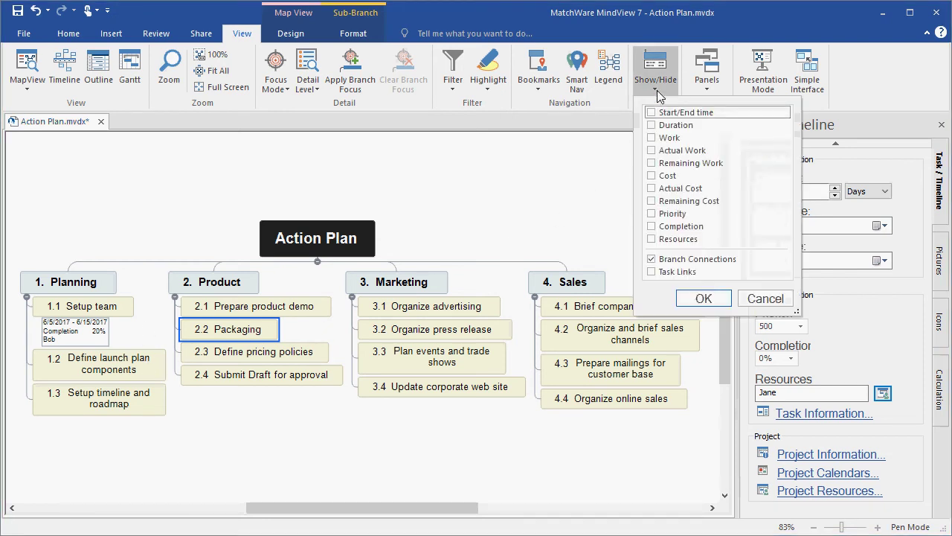
{"action": "left_click", "coordinate": [651, 113]}
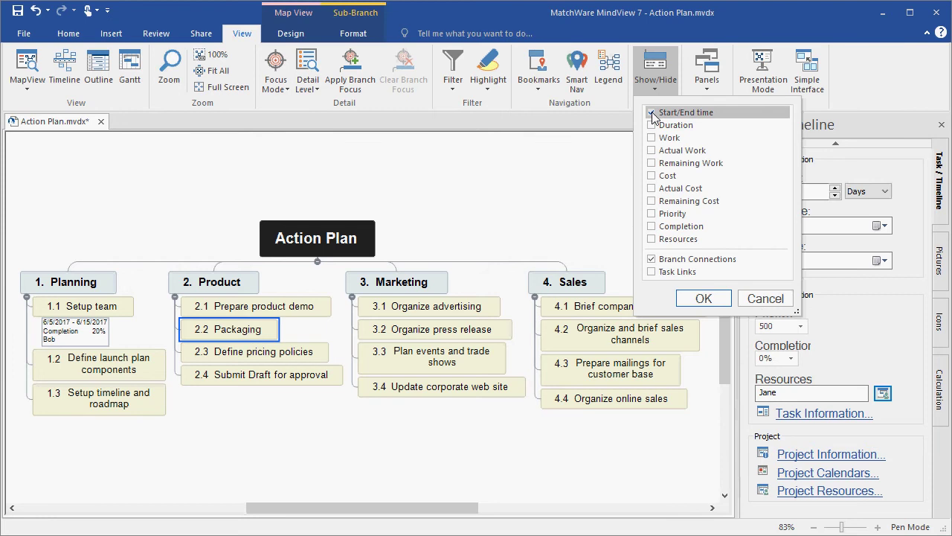
{"action": "left_click", "coordinate": [651, 227]}
{"action": "left_click", "coordinate": [652, 239]}
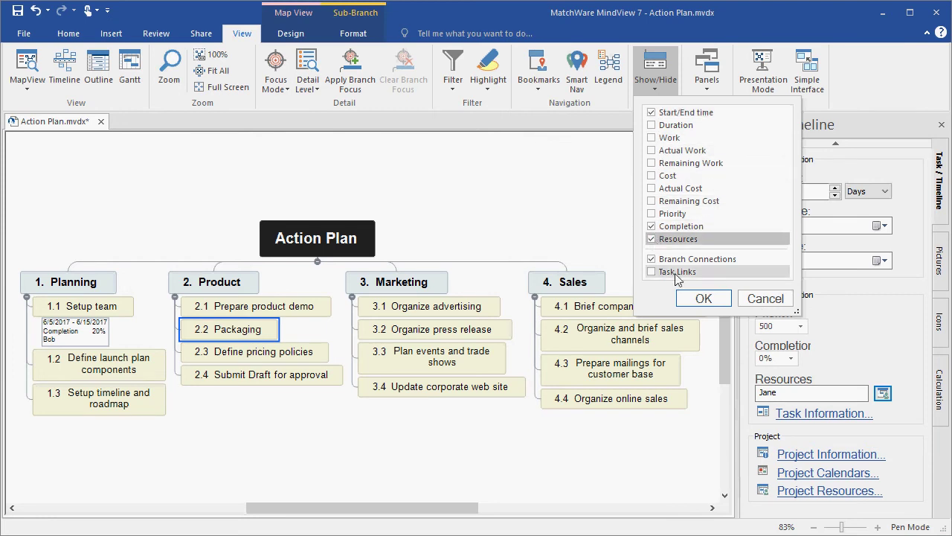
{"action": "left_click", "coordinate": [702, 298]}
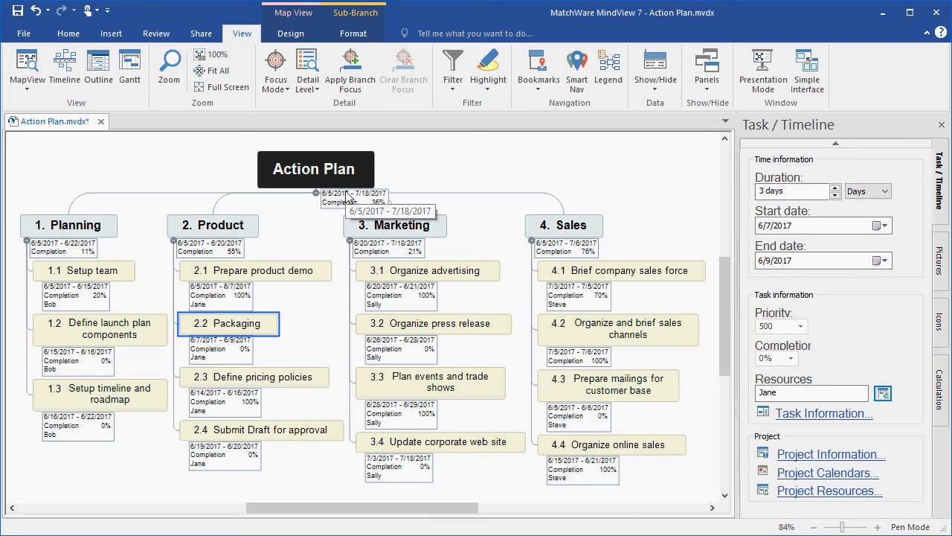
Step: Set the completion of 1.2 Define launch plan components to 40% directly in its branch data
{"action": "left_click", "coordinate": [128, 332]}
{"action": "left_click", "coordinate": [105, 362]}
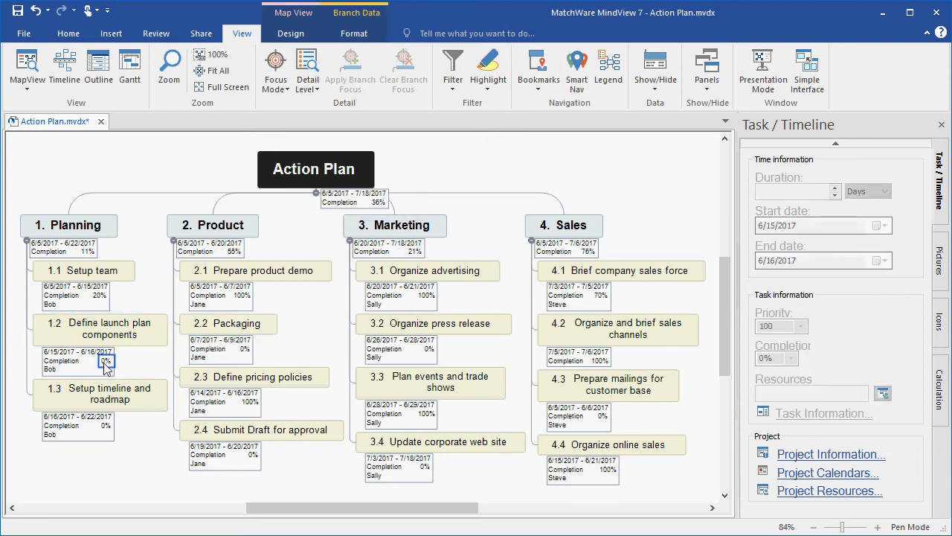
{"action": "left_click", "coordinate": [106, 362]}
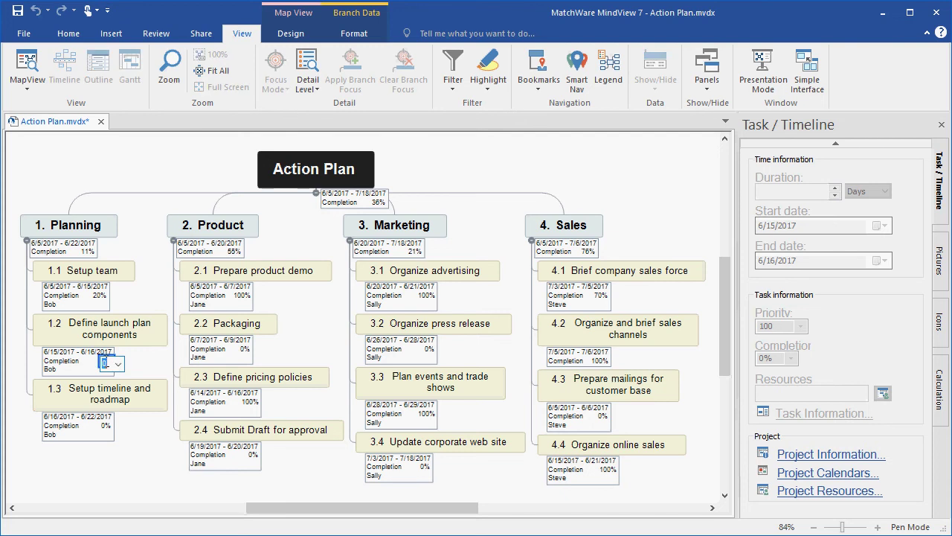
{"action": "left_click", "coordinate": [118, 363]}
{"action": "left_click", "coordinate": [106, 420]}
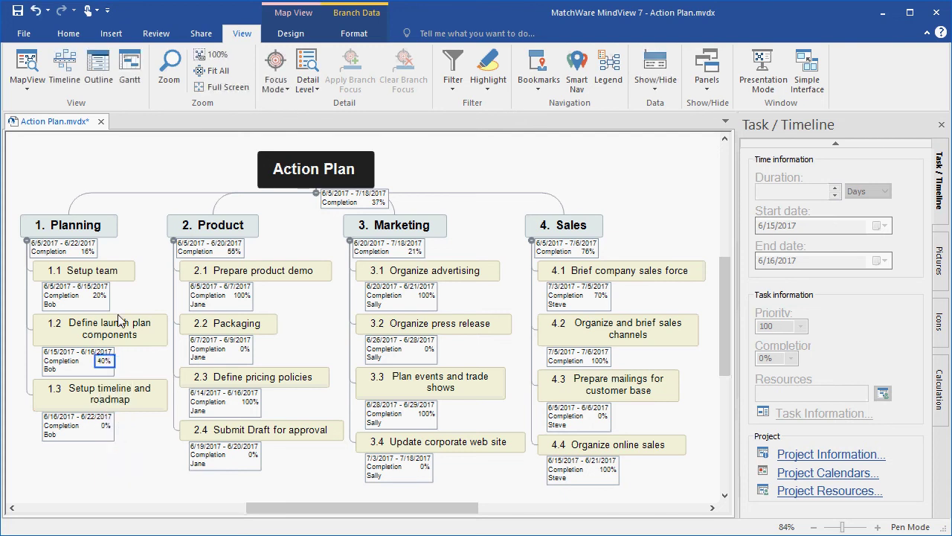
Step: Set the completion of 1.3 Setup timeline and roadmap to 70% directly in its branch data
{"action": "left_click", "coordinate": [106, 425]}
{"action": "left_click", "coordinate": [106, 426]}
{"action": "left_click", "coordinate": [119, 430]}
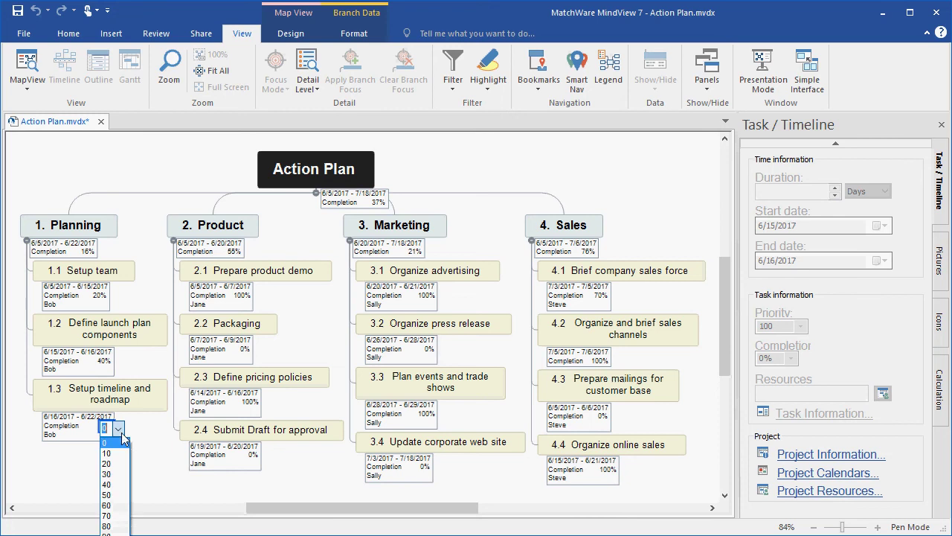
{"action": "left_click", "coordinate": [118, 515]}
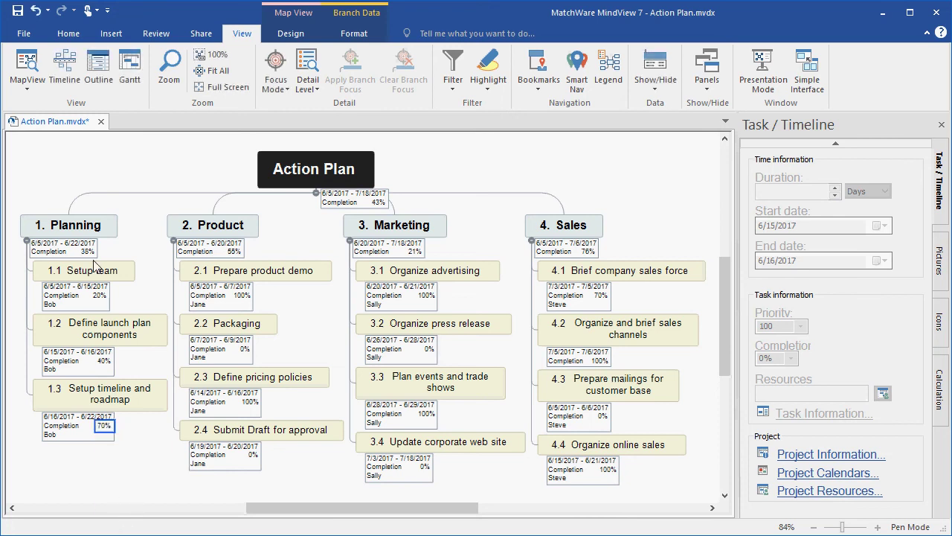
{"action": "left_click", "coordinate": [548, 168]}
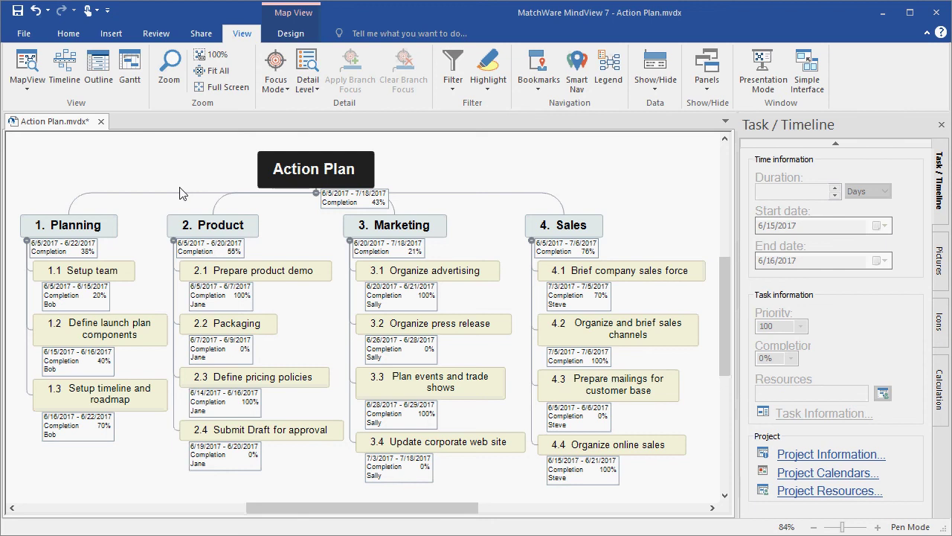
Step: Switch to the Gantt view and widen the task table until the Resources column shows, checking the available column choices
{"action": "left_click", "coordinate": [136, 85]}
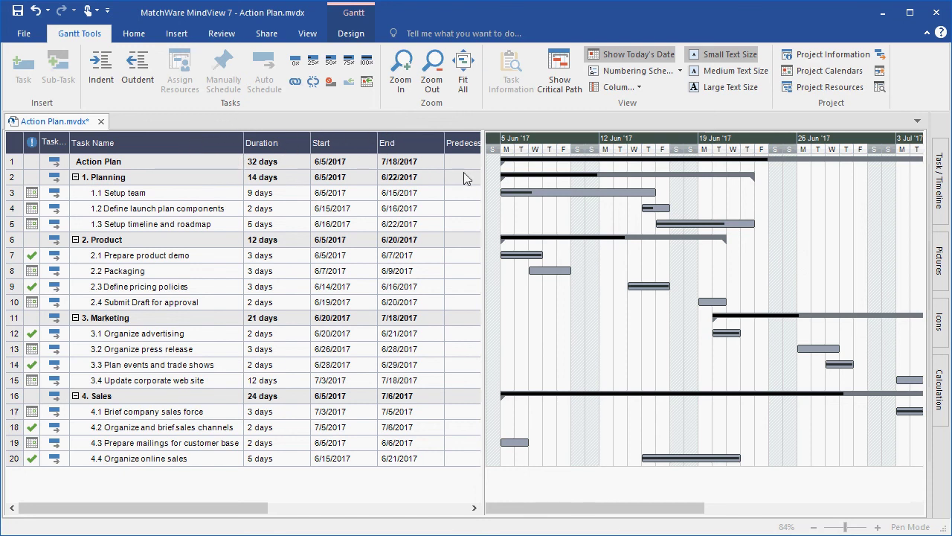
{"action": "left_click_drag", "start_coordinate": [484, 184], "coordinate": [699, 192]}
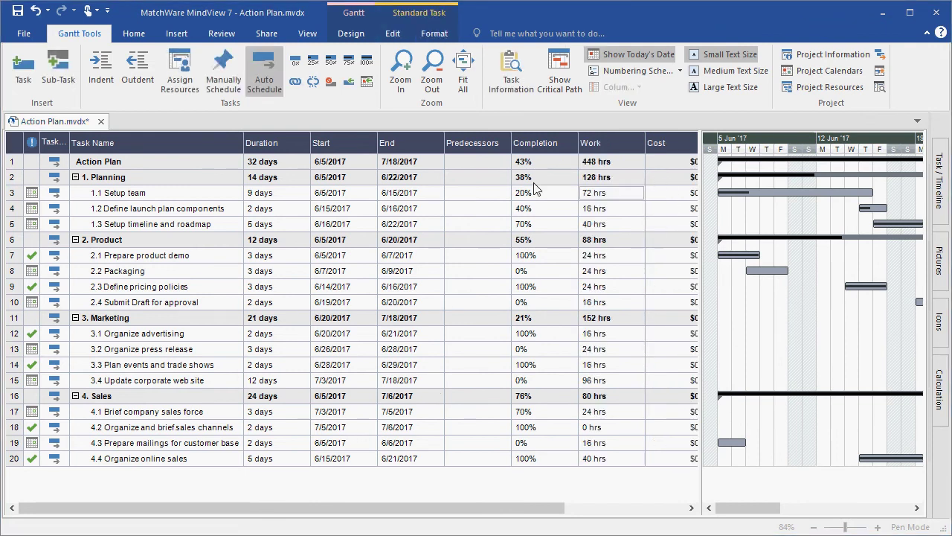
{"action": "left_click", "coordinate": [532, 179]}
{"action": "left_click", "coordinate": [636, 88]}
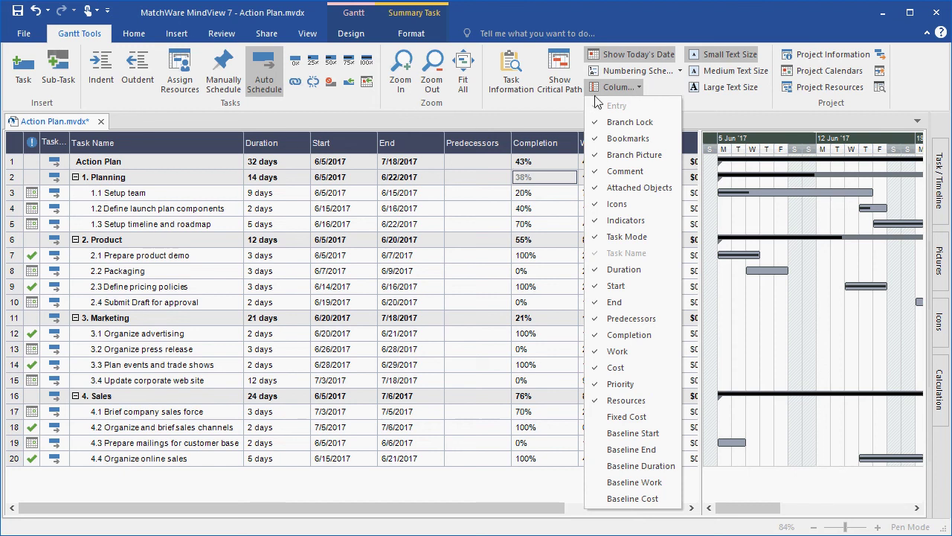
{"action": "left_click", "coordinate": [551, 114]}
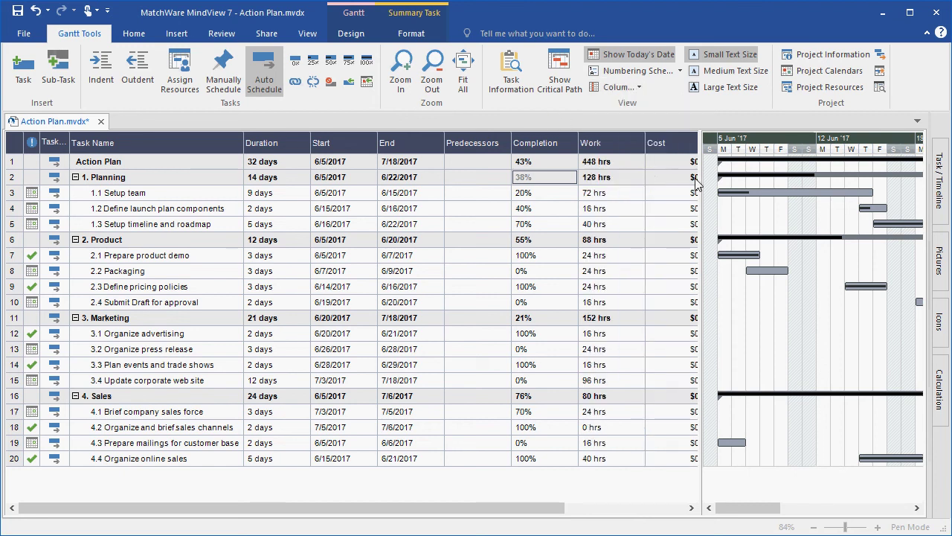
{"action": "left_click_drag", "start_coordinate": [700, 182], "coordinate": [821, 186]}
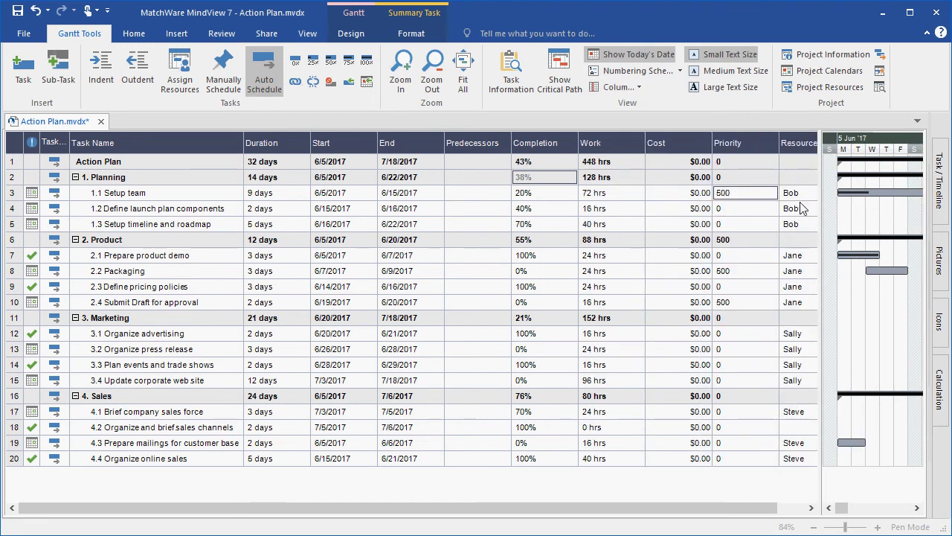
Step: Move the Resources column directly after Task Name and narrow the task table to the End column
{"action": "left_click", "coordinate": [793, 146]}
{"action": "left_click", "coordinate": [789, 143]}
{"action": "left_click_drag", "start_coordinate": [789, 143], "coordinate": [195, 133]}
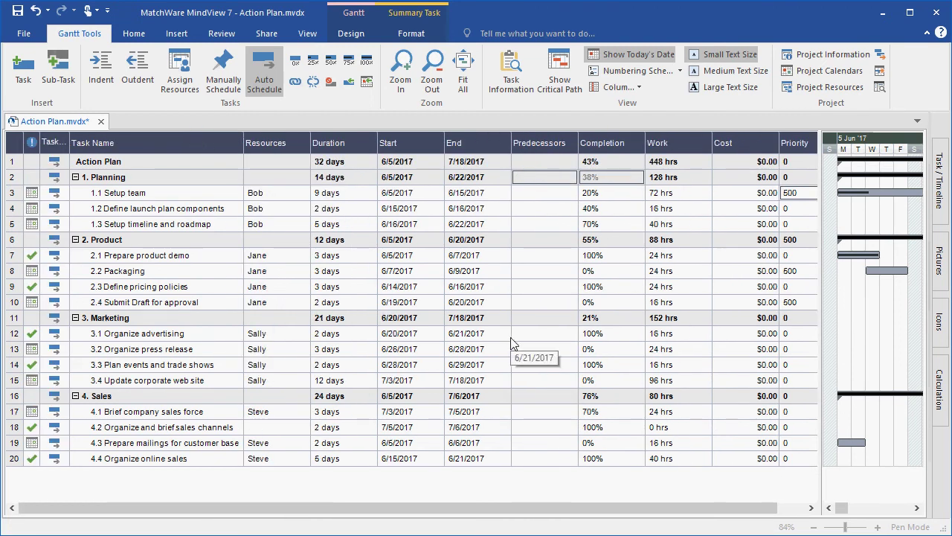
{"action": "left_click_drag", "start_coordinate": [820, 333], "coordinate": [514, 285]}
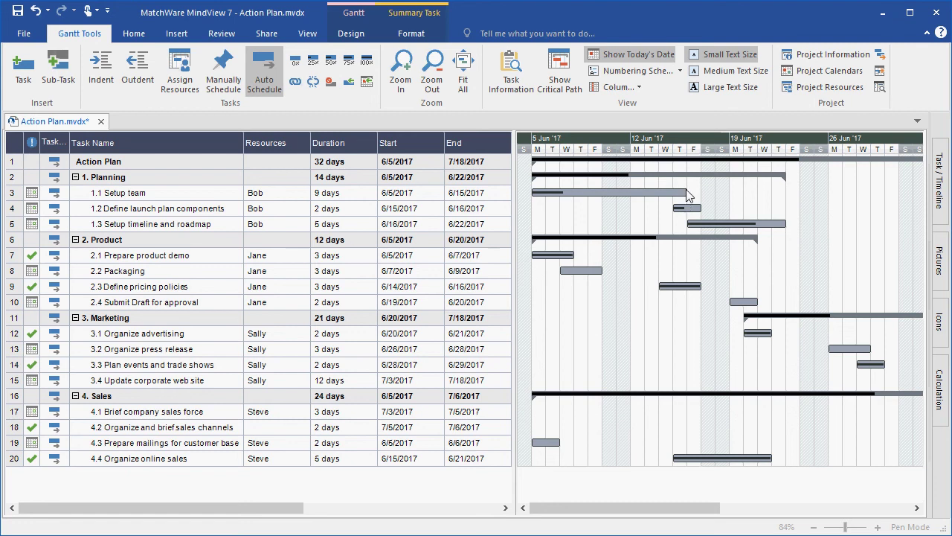
Step: Adjust the 1.1 Setup team bar in the Gantt chart to start 6/2/2017 with a 10-day duration
{"action": "mouse_move", "coordinate": [686, 193]}
{"action": "left_mouse_down"}
{"action": "mouse_move", "coordinate": [633, 198]}
{"action": "mouse_move", "coordinate": [685, 197]}
{"action": "mouse_move", "coordinate": [689, 206]}
{"action": "left_mouse_up"}
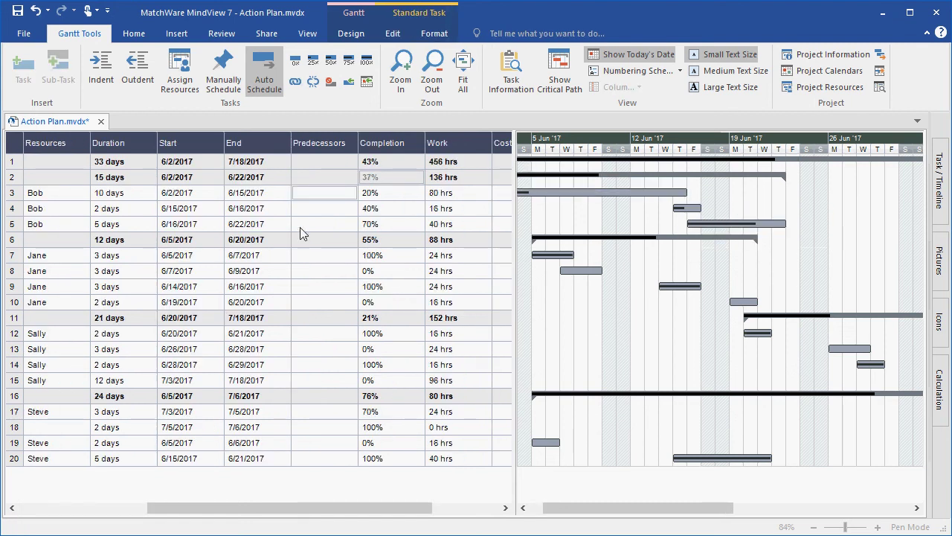
Step: Display the critical path in the Gantt chart
{"action": "left_click_drag", "start_coordinate": [207, 511], "coordinate": [78, 510]}
{"action": "mouse_move", "coordinate": [123, 195]}
{"action": "left_mouse_down"}
{"action": "mouse_move", "coordinate": [125, 242]}
{"action": "mouse_move", "coordinate": [126, 187]}
{"action": "left_mouse_up"}
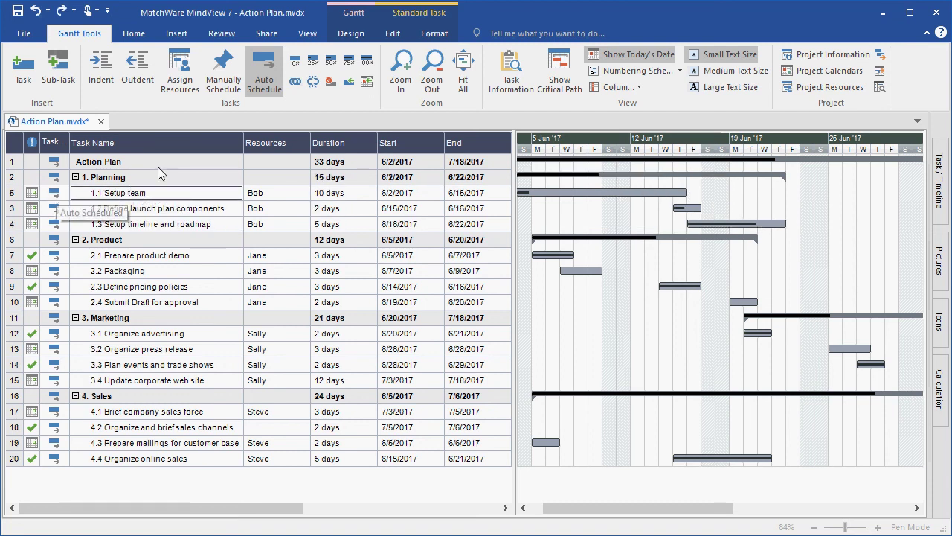
{"action": "left_click", "coordinate": [262, 83]}
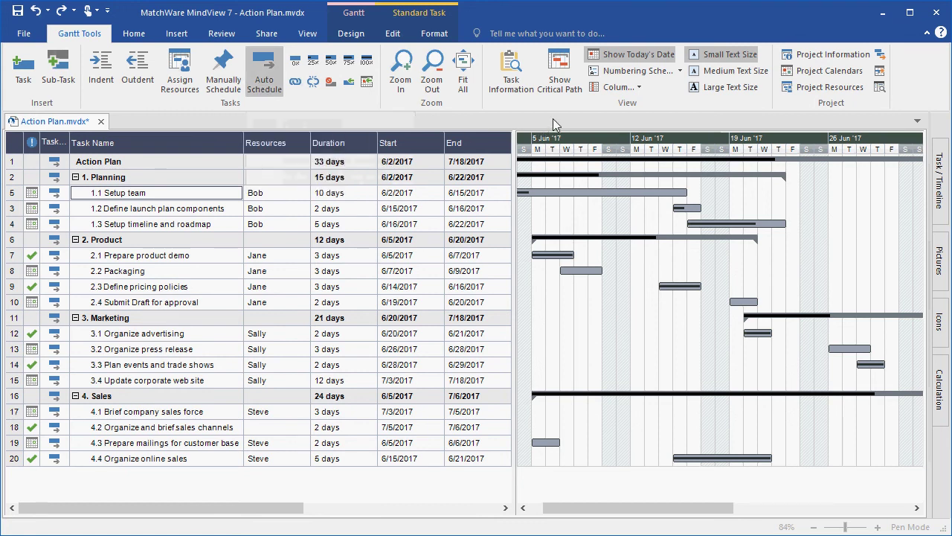
{"action": "left_click", "coordinate": [559, 83]}
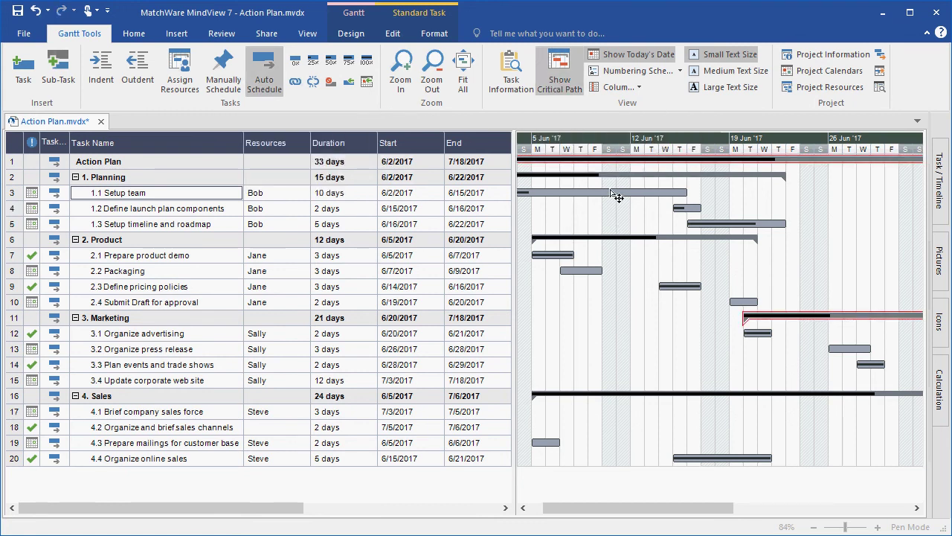
Step: Link tasks 1.1, 1.2, 1.3, 2.1, 2.2 and 2.3 one after another with finish-to-start dependencies in the Gantt chart
{"action": "mouse_move", "coordinate": [607, 201]}
{"action": "left_click_drag", "start_coordinate": [610, 201], "coordinate": [719, 226]}
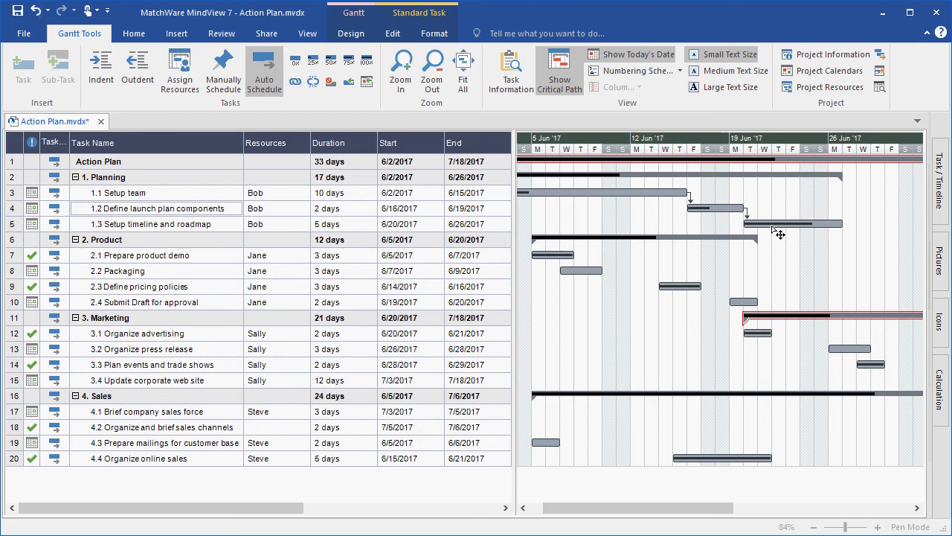
{"action": "left_click_drag", "start_coordinate": [779, 227], "coordinate": [566, 256]}
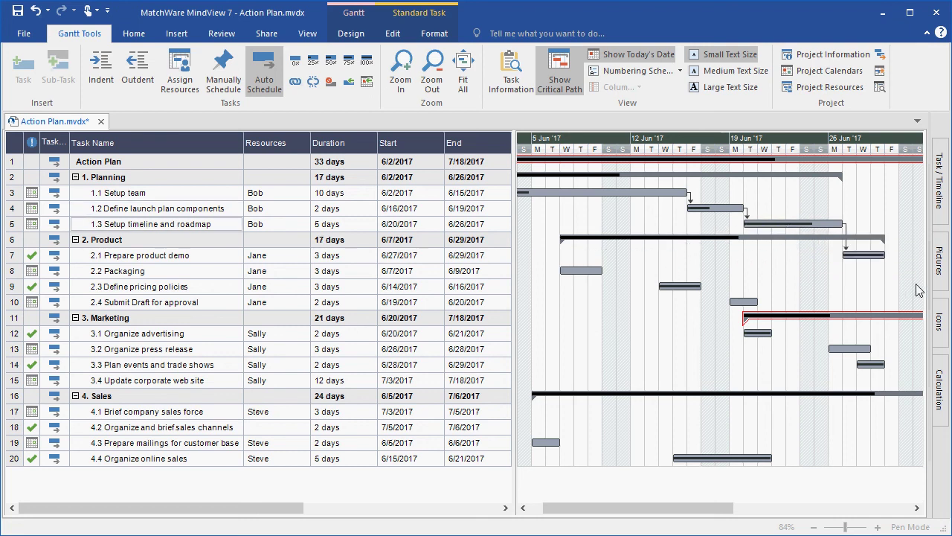
{"action": "left_click_drag", "start_coordinate": [861, 255], "coordinate": [588, 271]}
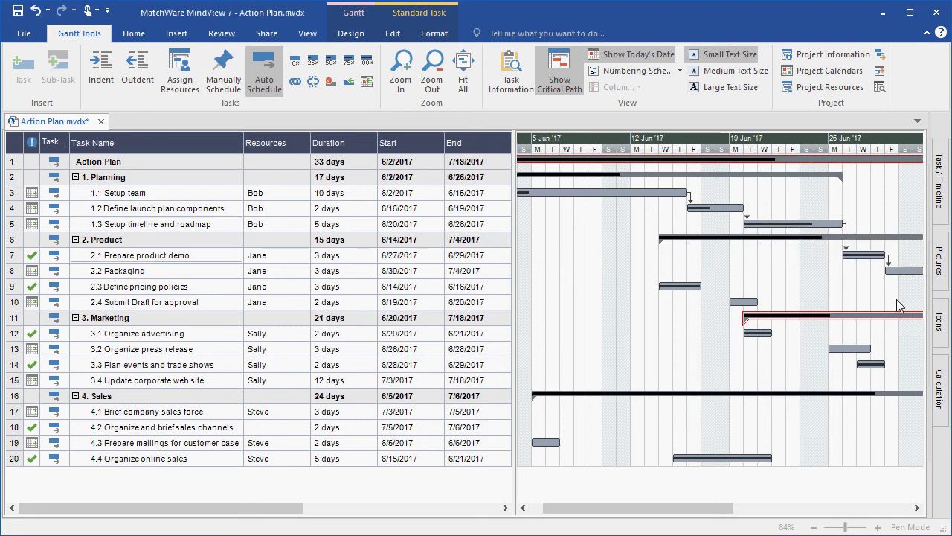
{"action": "left_click_drag", "start_coordinate": [906, 270], "coordinate": [695, 287]}
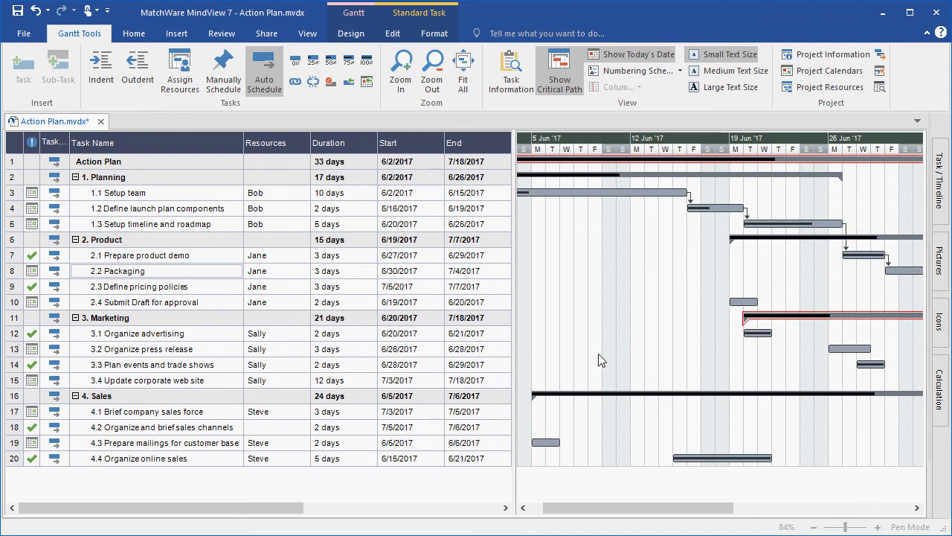
Step: Widen the task table to the Work column and set row 13 as the predecessor of 2.4 Submit Draft for approval
{"action": "left_click_drag", "start_coordinate": [516, 388], "coordinate": [690, 380]}
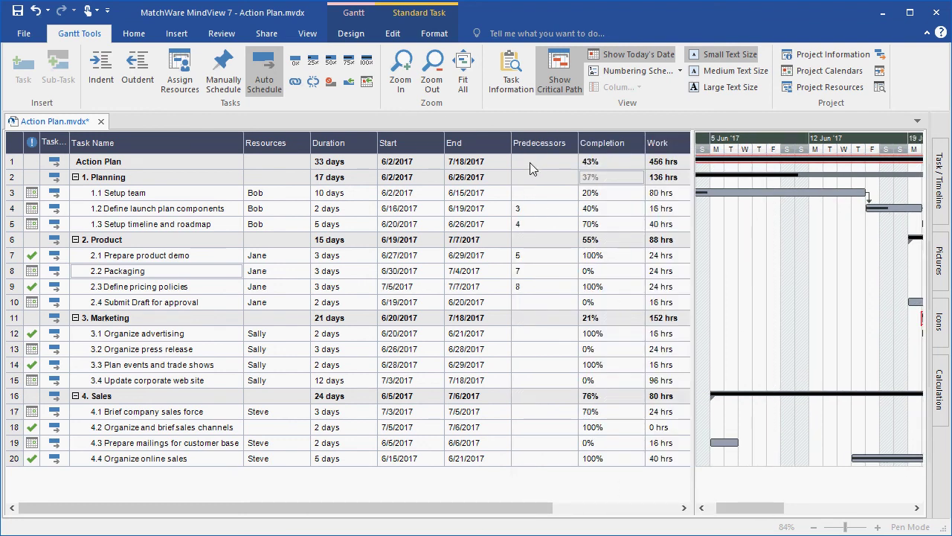
{"action": "left_click", "coordinate": [530, 308]}
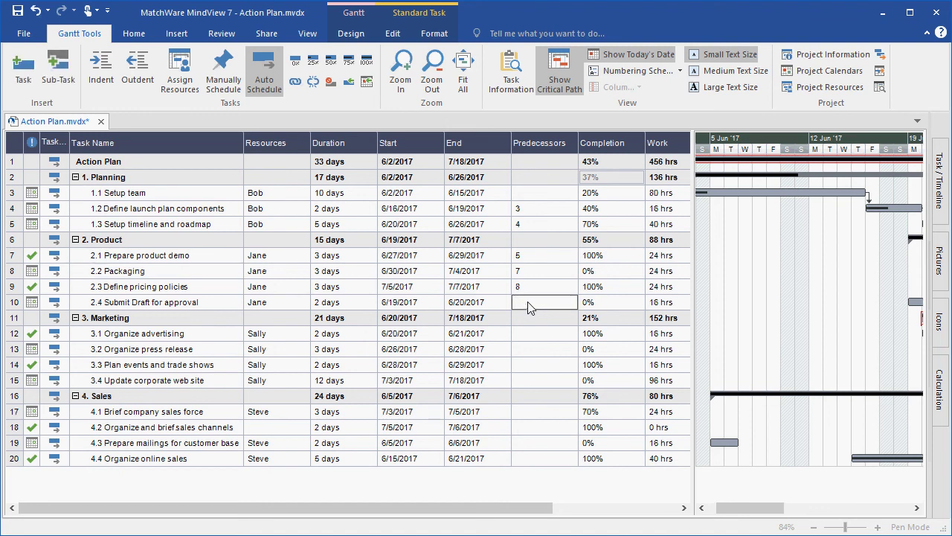
{"action": "type", "text": "13"}
{"action": "key", "text": "Return"}
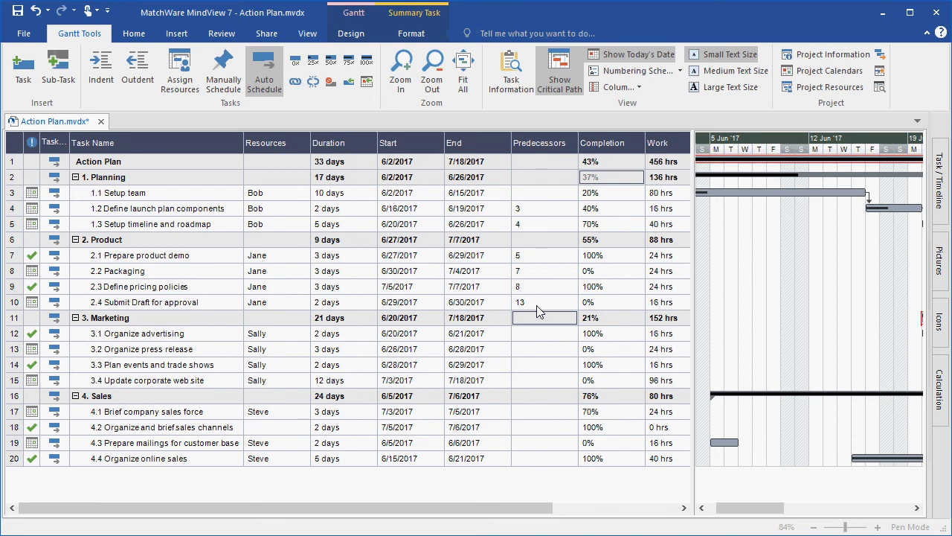
{"action": "left_click", "coordinate": [538, 306]}
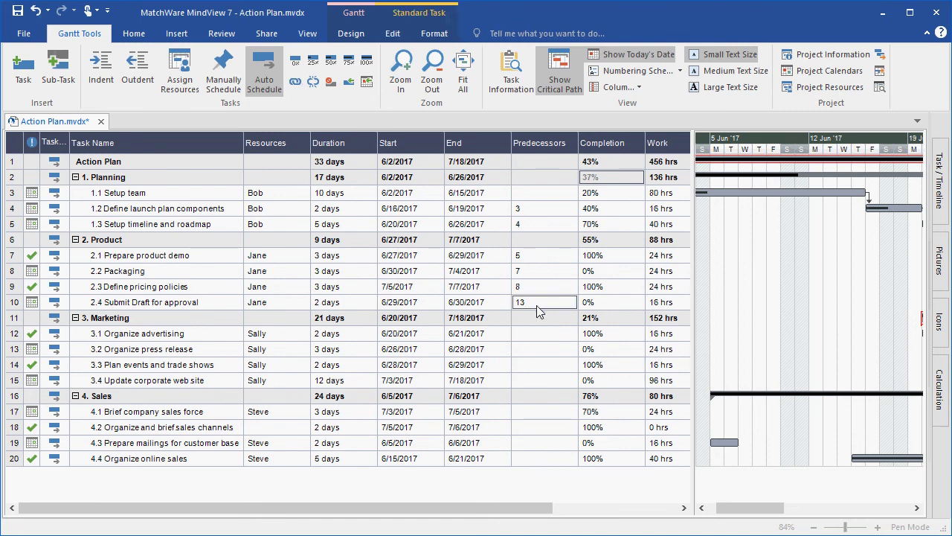
Step: Examine the constraint type and task type choices in the task information of 2.4 Submit Draft for approval
{"action": "left_click", "coordinate": [143, 306]}
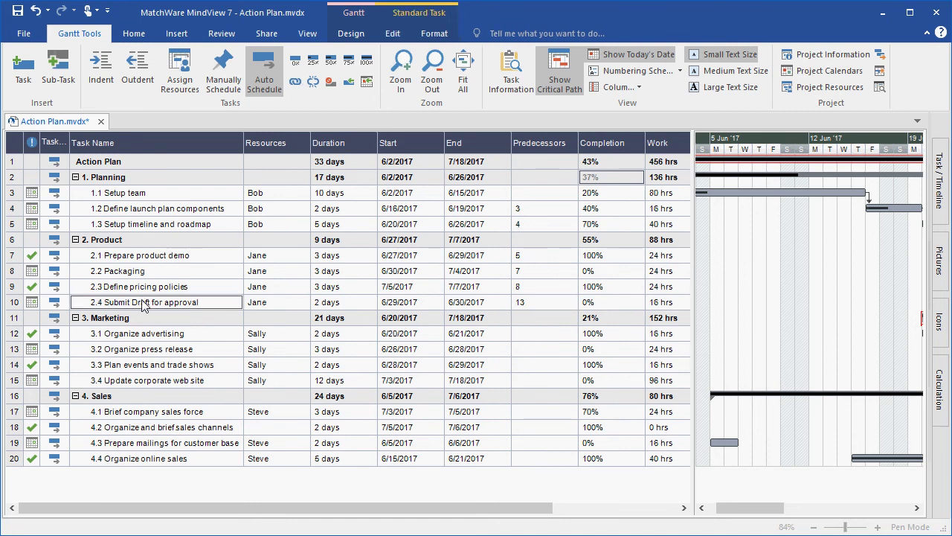
{"action": "left_click", "coordinate": [508, 84]}
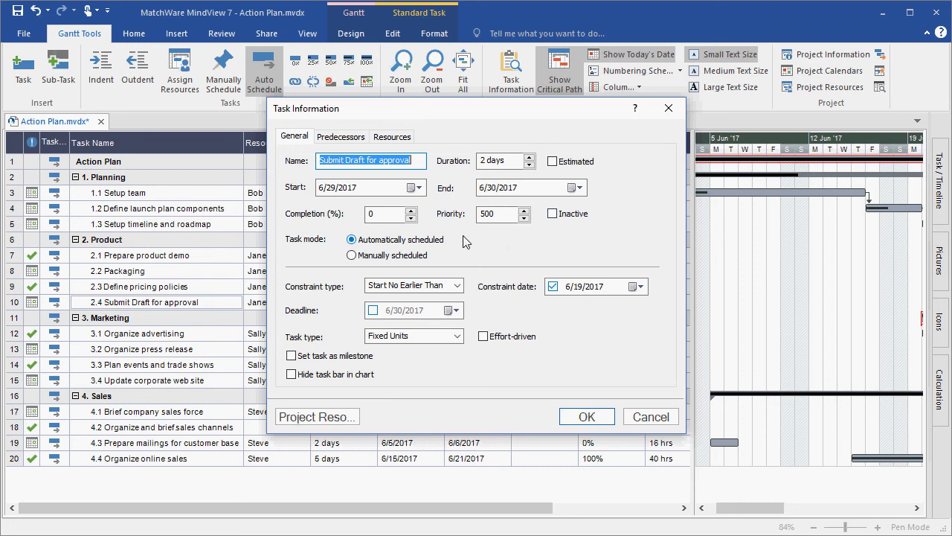
{"action": "left_click", "coordinate": [457, 286]}
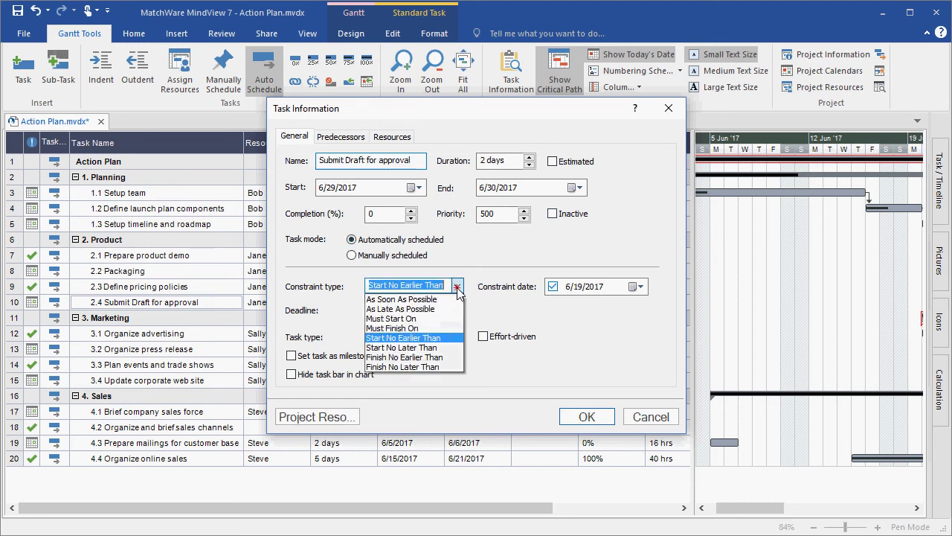
{"action": "left_click", "coordinate": [470, 297]}
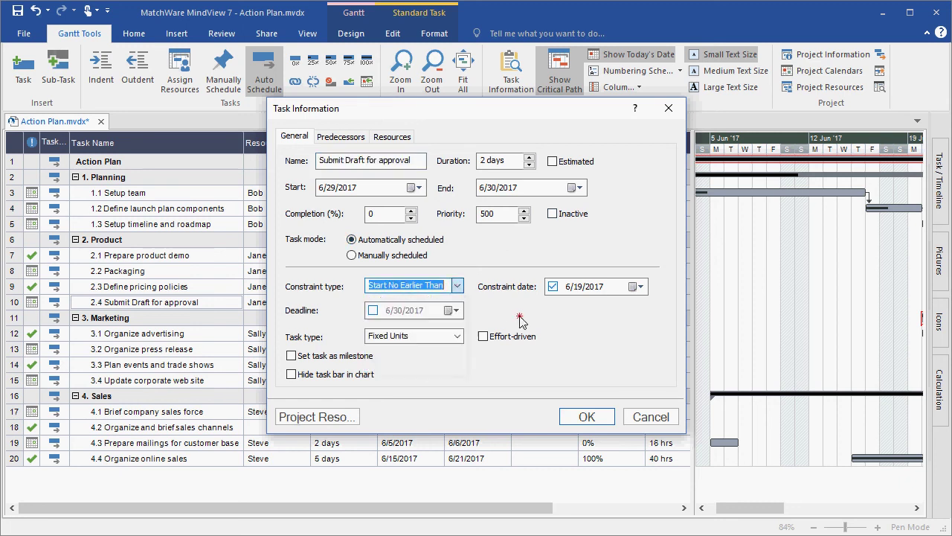
{"action": "left_click", "coordinate": [458, 335]}
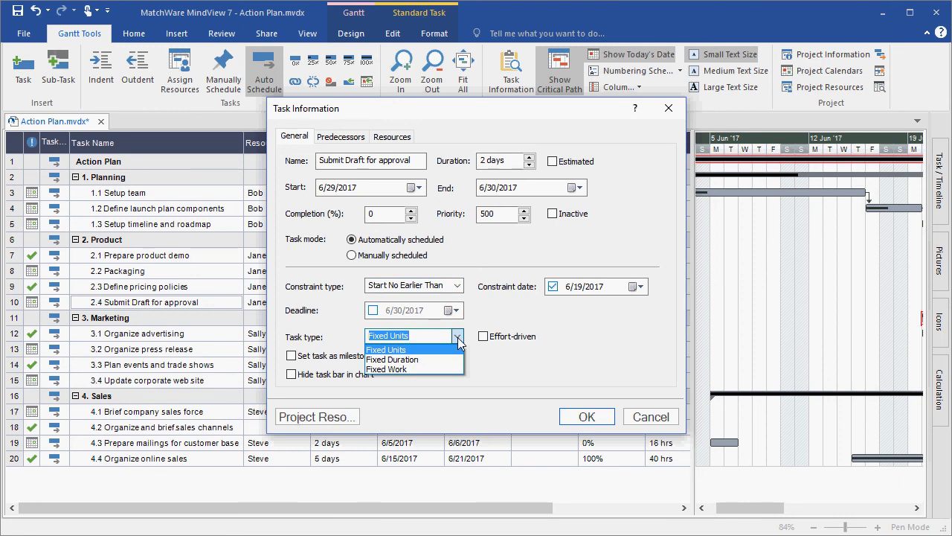
{"action": "left_click", "coordinate": [506, 364]}
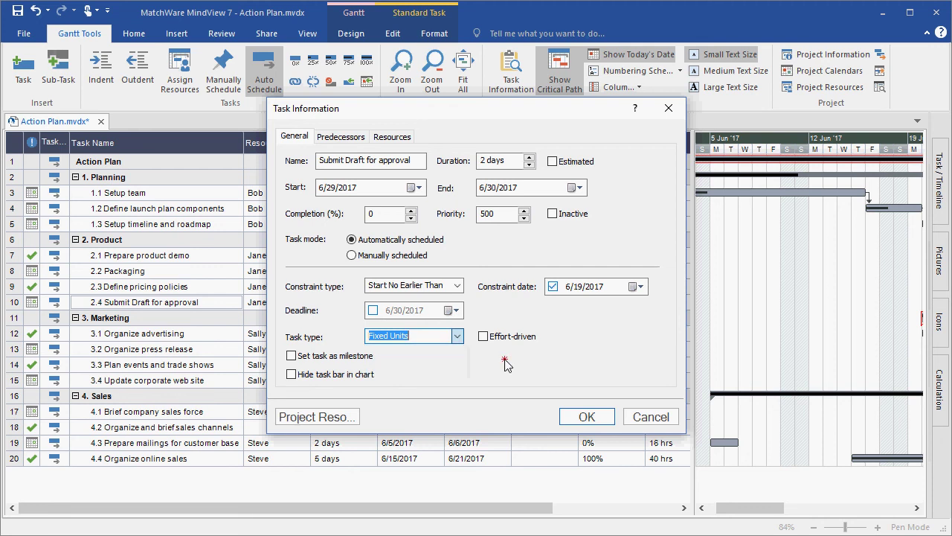
Step: Review the dependency types available for the Organize press release predecessor and close the task information
{"action": "left_click", "coordinate": [342, 136]}
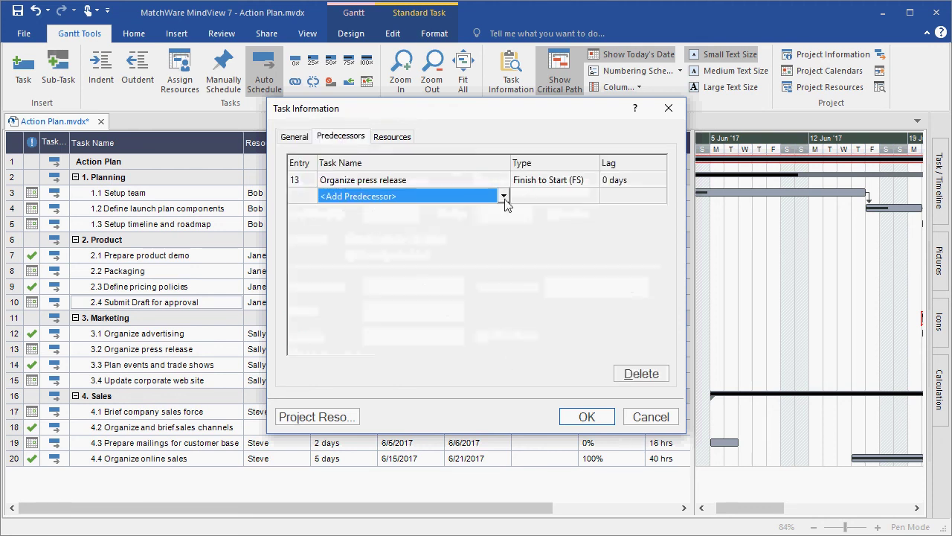
{"action": "left_click", "coordinate": [595, 182]}
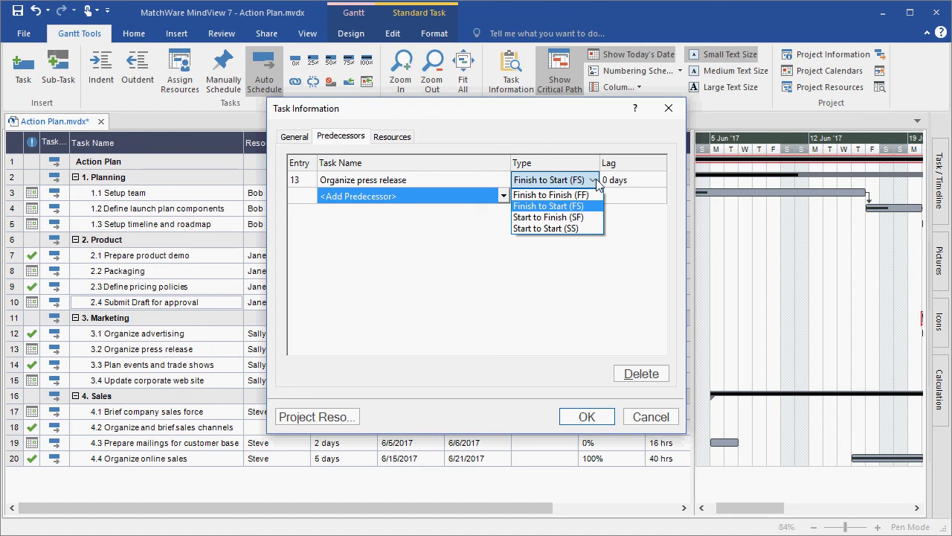
{"action": "left_click", "coordinate": [608, 266]}
{"action": "left_click", "coordinate": [587, 418]}
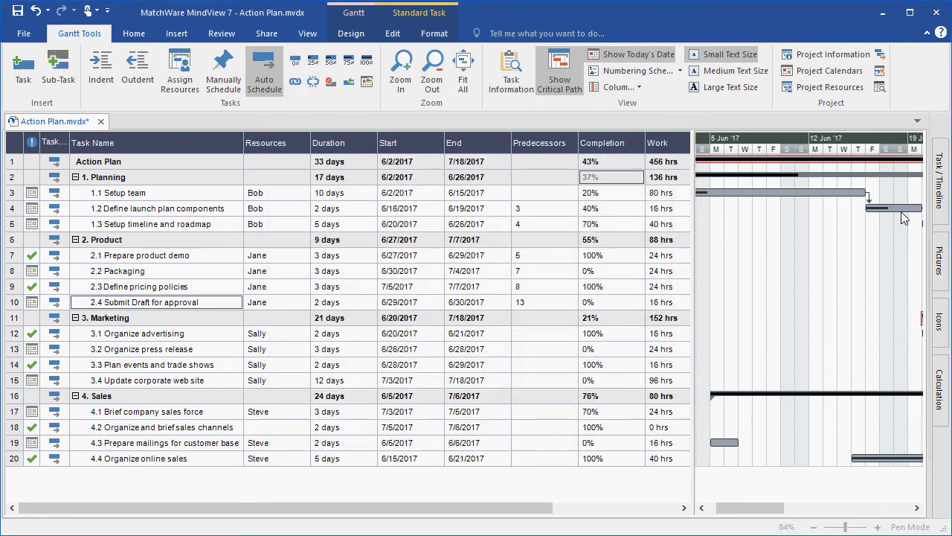
Step: Link 1.2 Define launch plan components to 4.3 Prepare mailings for customer base in the Gantt chart
{"action": "left_click_drag", "start_coordinate": [893, 210], "coordinate": [719, 440]}
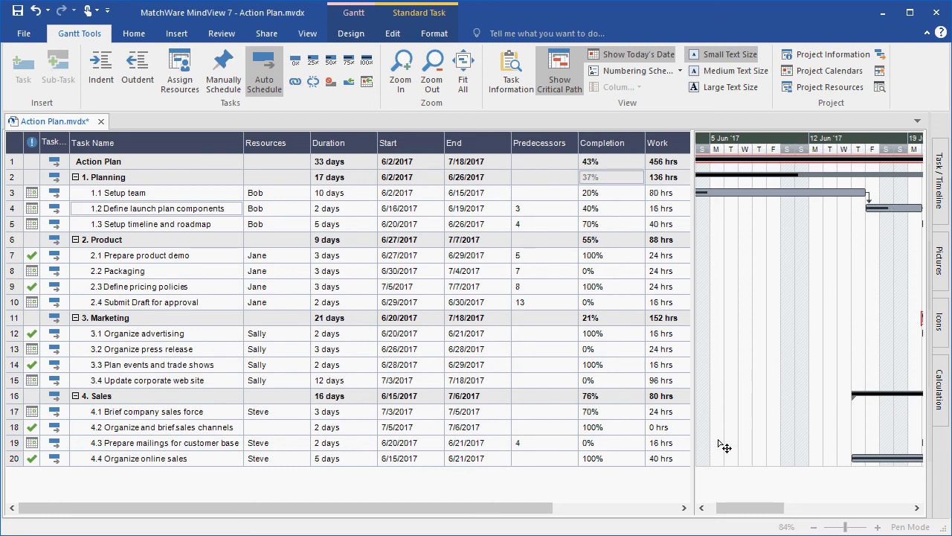
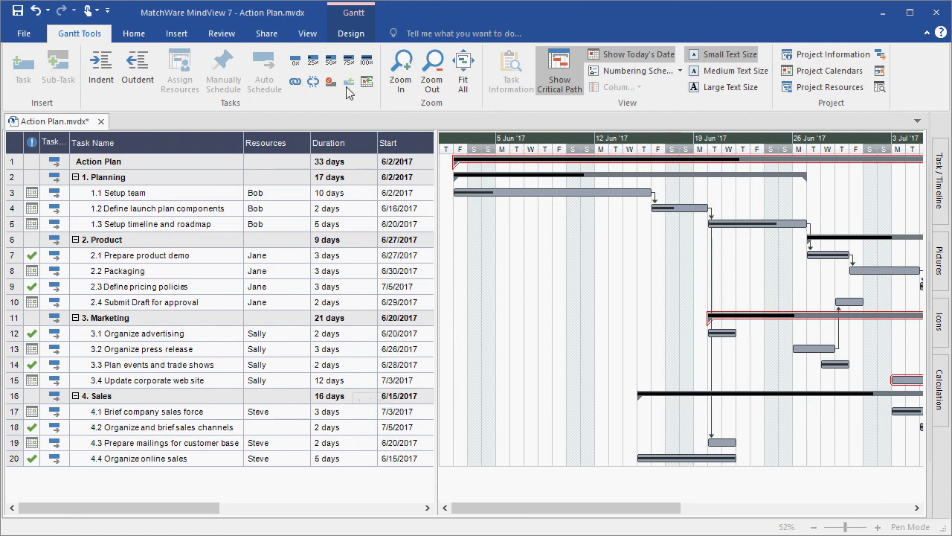
Step: Switch the plan to the Timeline view, close the timeline outline and enlarge the timeline to 94%
{"action": "left_click", "coordinate": [307, 33]}
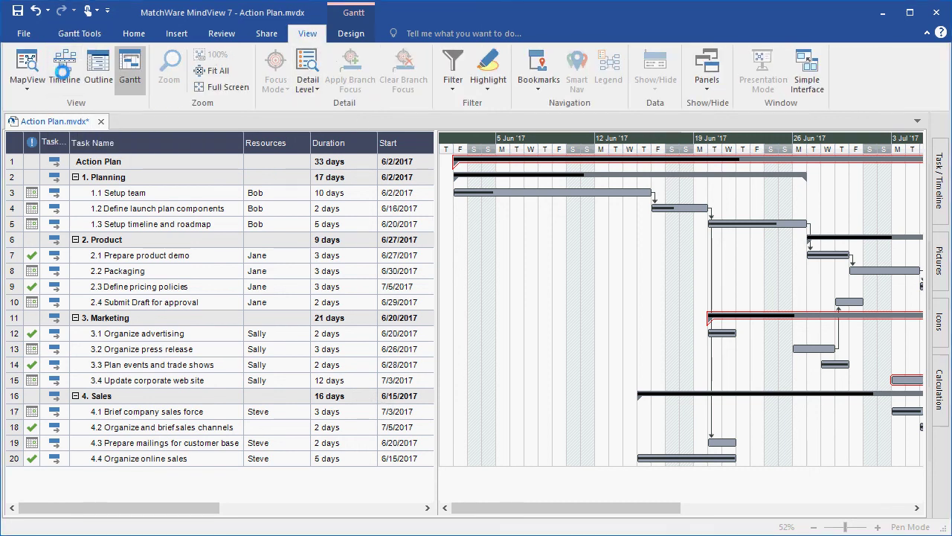
{"action": "left_click", "coordinate": [64, 74]}
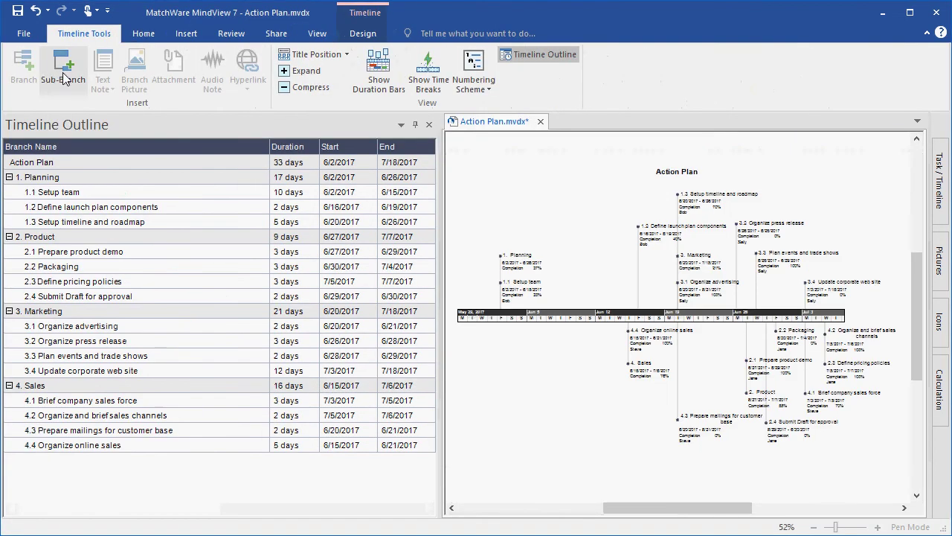
{"action": "left_click", "coordinate": [428, 124]}
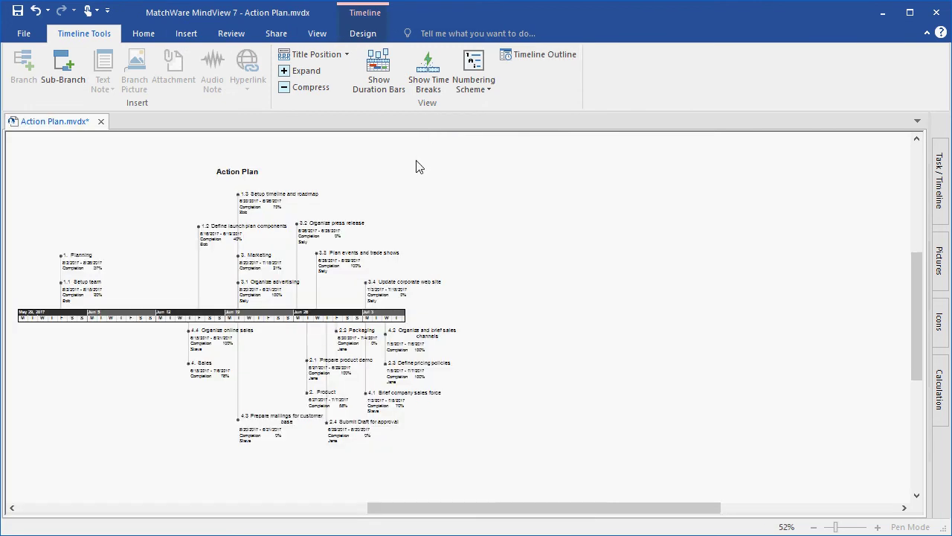
{"action": "scroll", "coordinate": [417, 166], "scroll_direction": "up", "scroll_amount": 3}
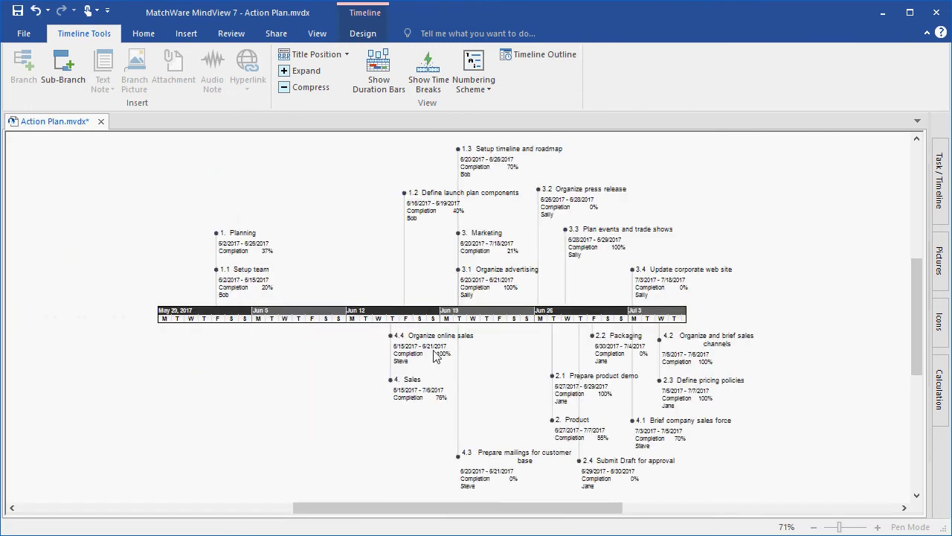
{"action": "scroll", "coordinate": [428, 381], "scroll_direction": "up", "scroll_amount": 3}
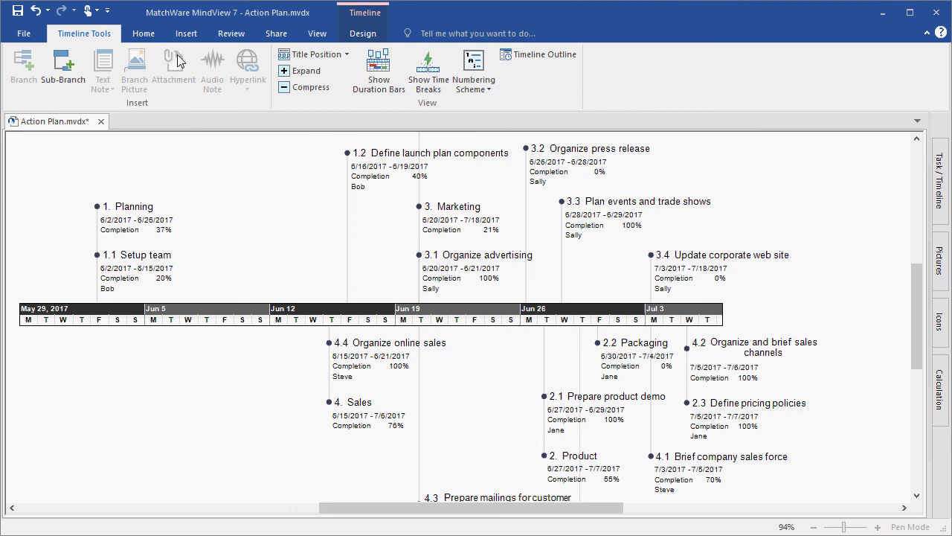
{"action": "left_click", "coordinate": [143, 33]}
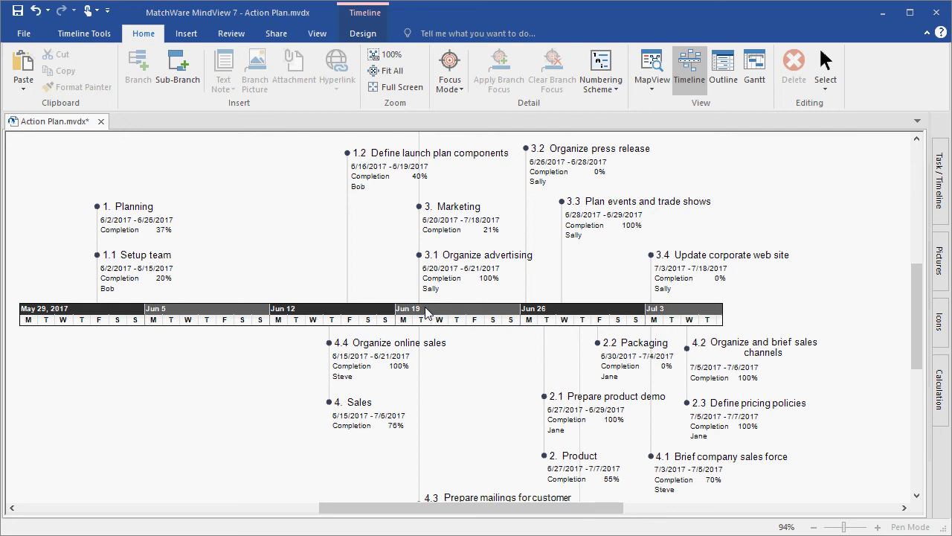
Step: Start a custom Microsoft Word export of the plan with the Clean template
{"action": "left_click", "coordinate": [30, 34]}
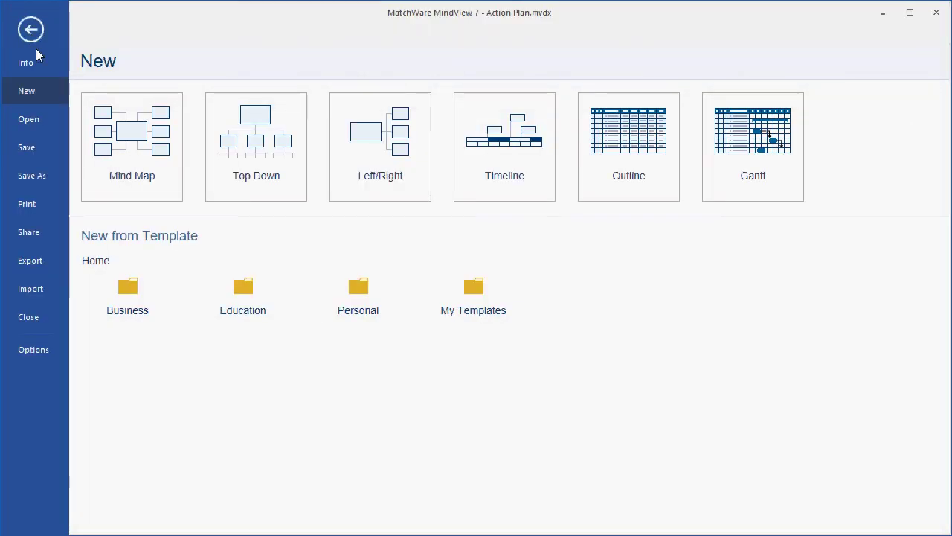
{"action": "left_click", "coordinate": [37, 262]}
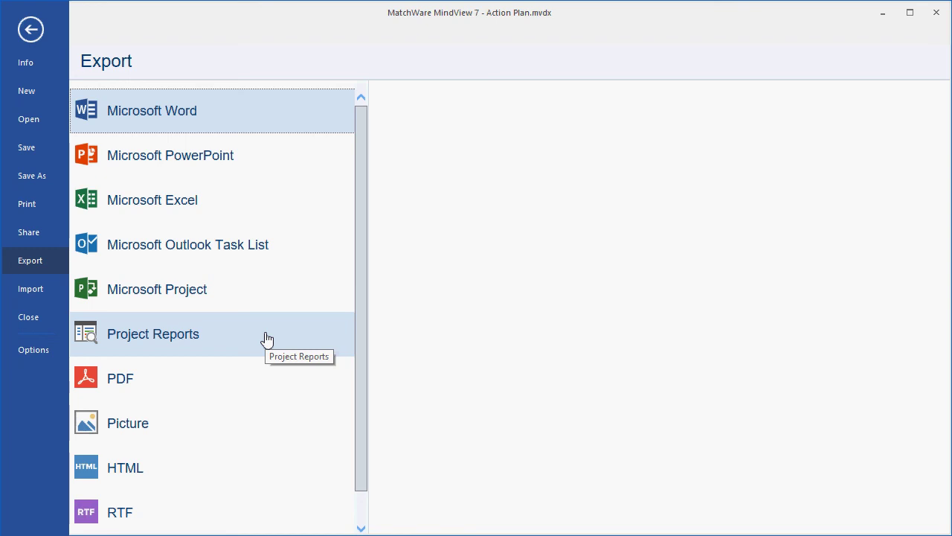
{"action": "left_click", "coordinate": [230, 121]}
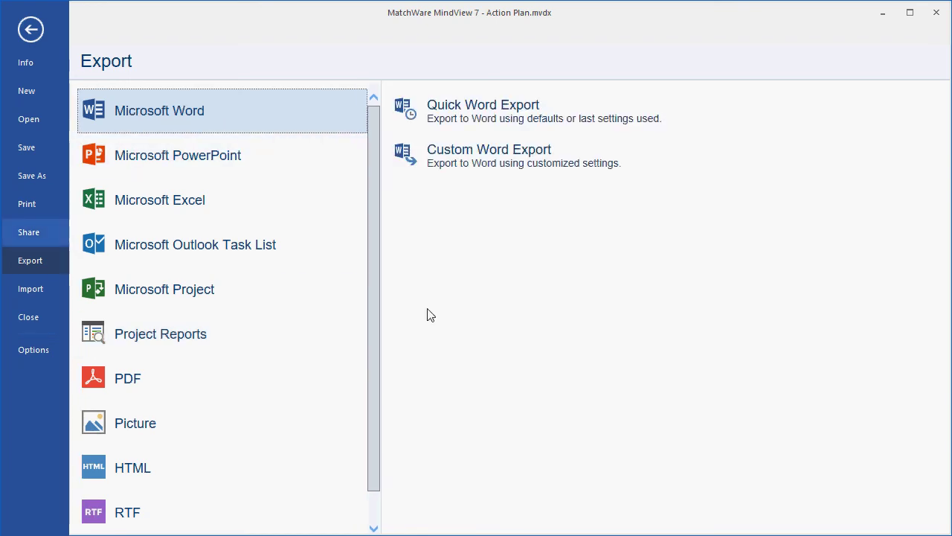
{"action": "left_click", "coordinate": [452, 162]}
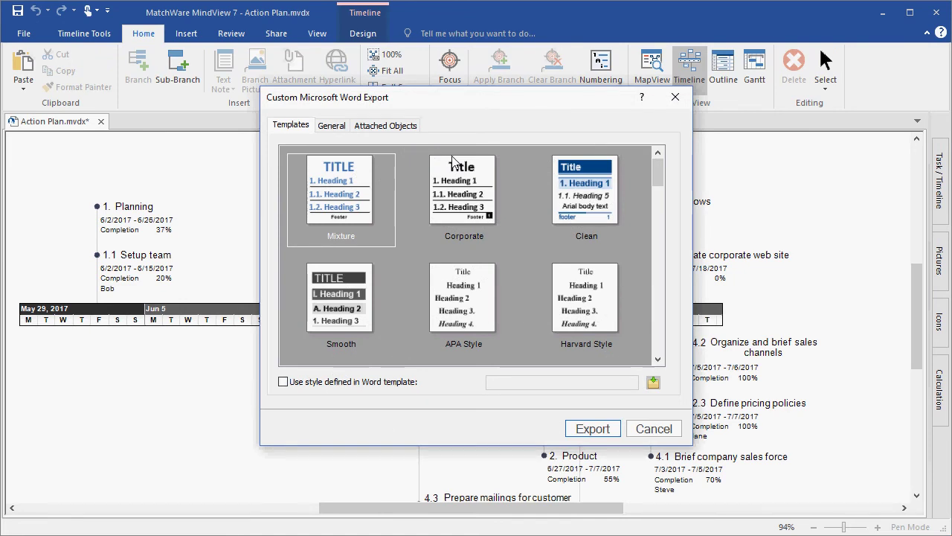
{"action": "left_click", "coordinate": [602, 197]}
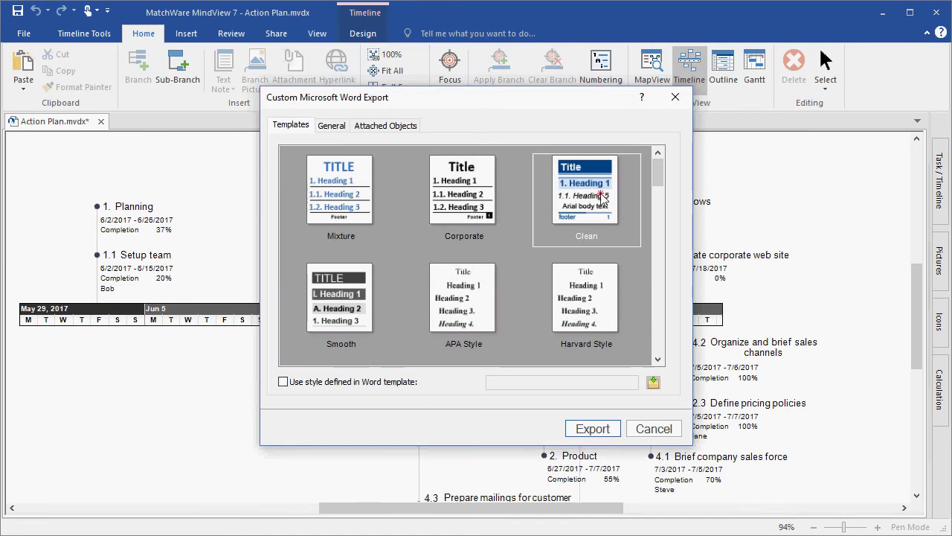
Step: Exclude the map image from the Word export and export the document
{"action": "left_click", "coordinate": [339, 127]}
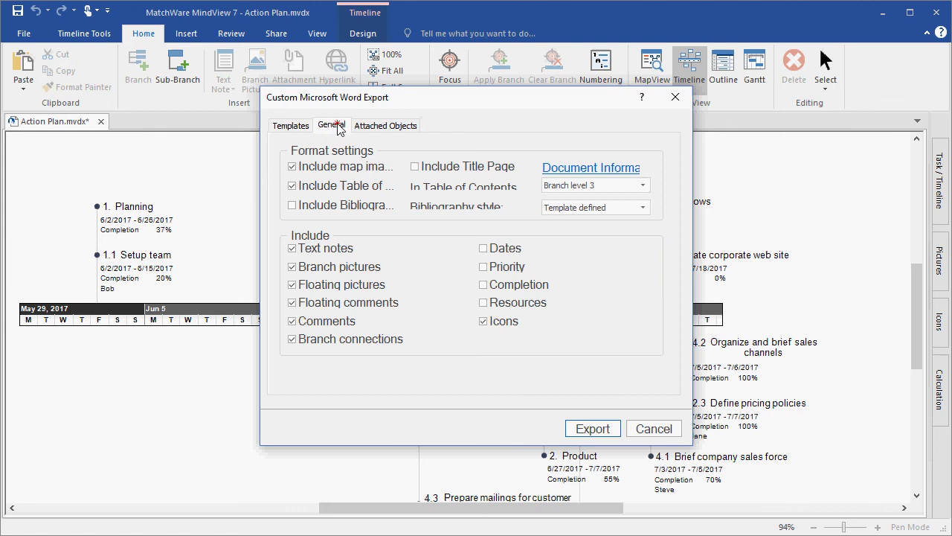
{"action": "left_click", "coordinate": [293, 170]}
{"action": "left_click", "coordinate": [592, 429]}
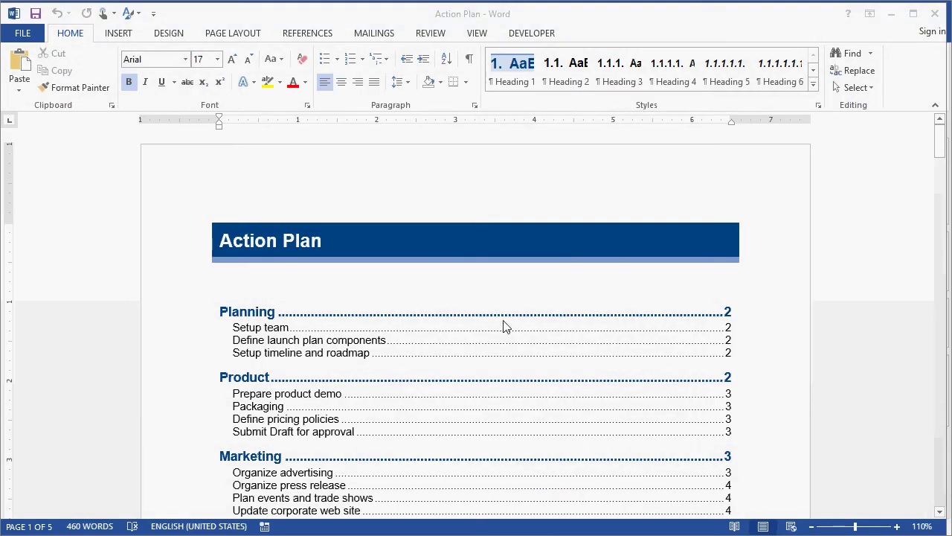
Step: Review the exported Word document's table of contents and follow its Planning entry to that section
{"action": "scroll", "coordinate": [559, 300], "scroll_direction": "down", "scroll_amount": 3}
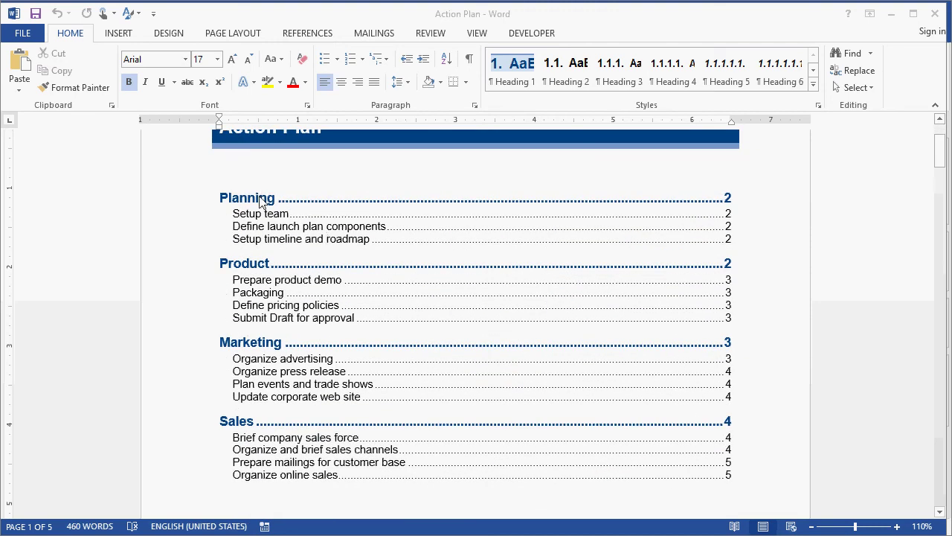
{"action": "left_click", "coordinate": [254, 198], "text": "ctrl"}
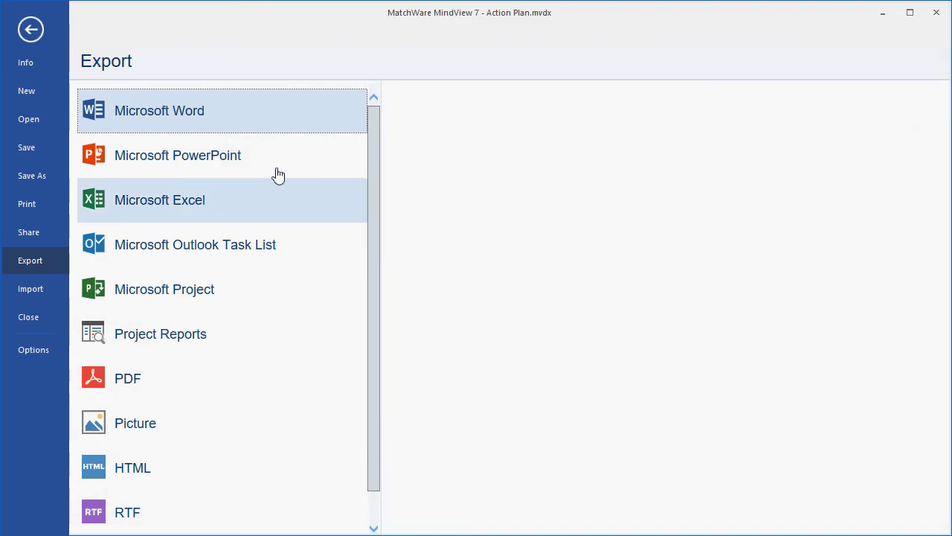
Step: Export the plan to Microsoft PowerPoint as a custom export using the Corporate 1 template, without the map image
{"action": "left_click", "coordinate": [315, 163]}
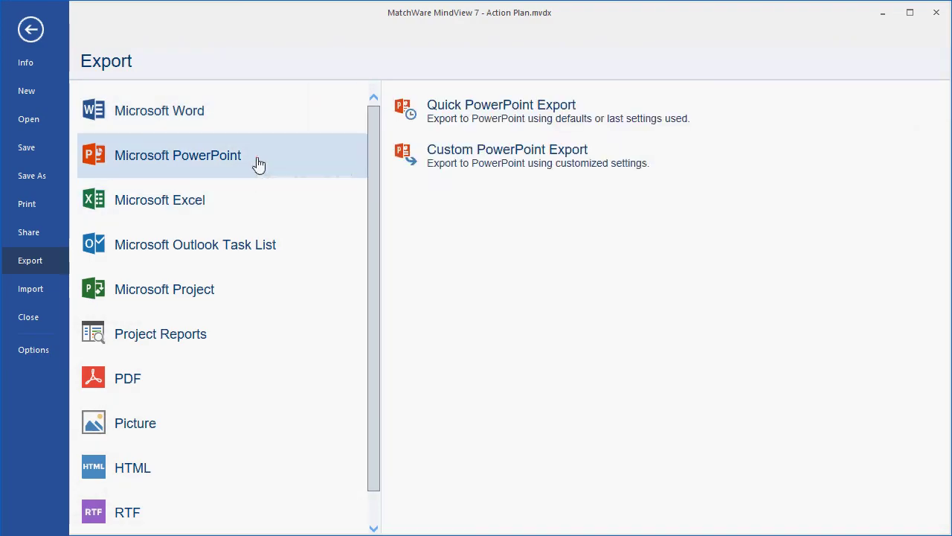
{"action": "left_click", "coordinate": [495, 161]}
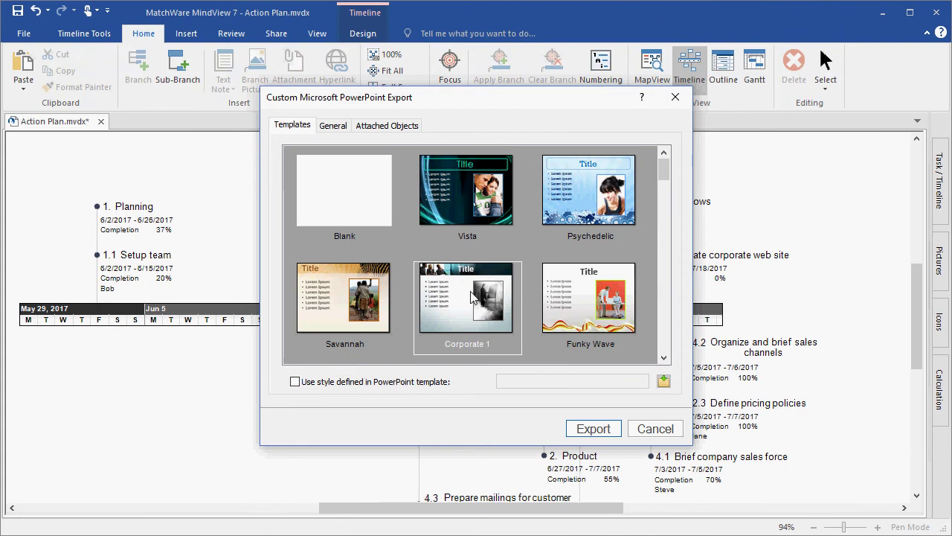
{"action": "left_click", "coordinate": [337, 125]}
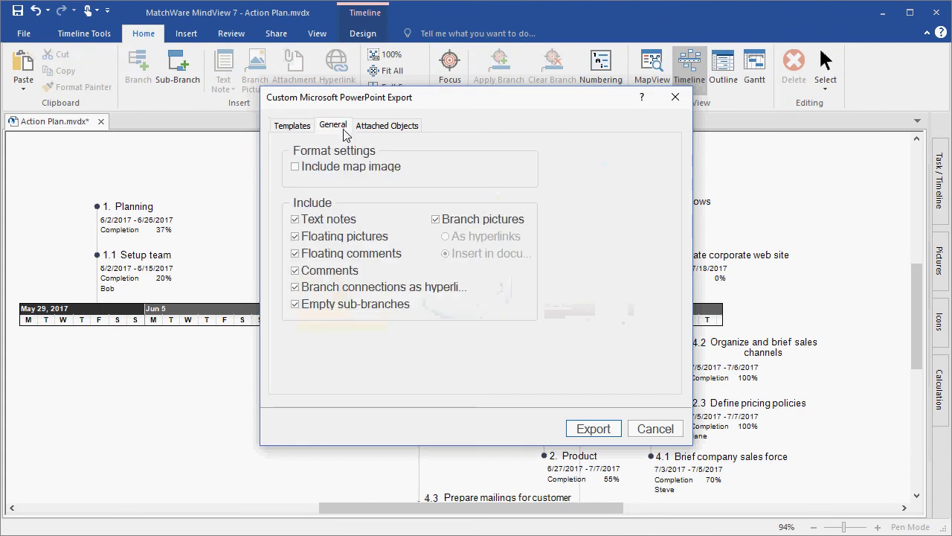
{"action": "left_click", "coordinate": [592, 430]}
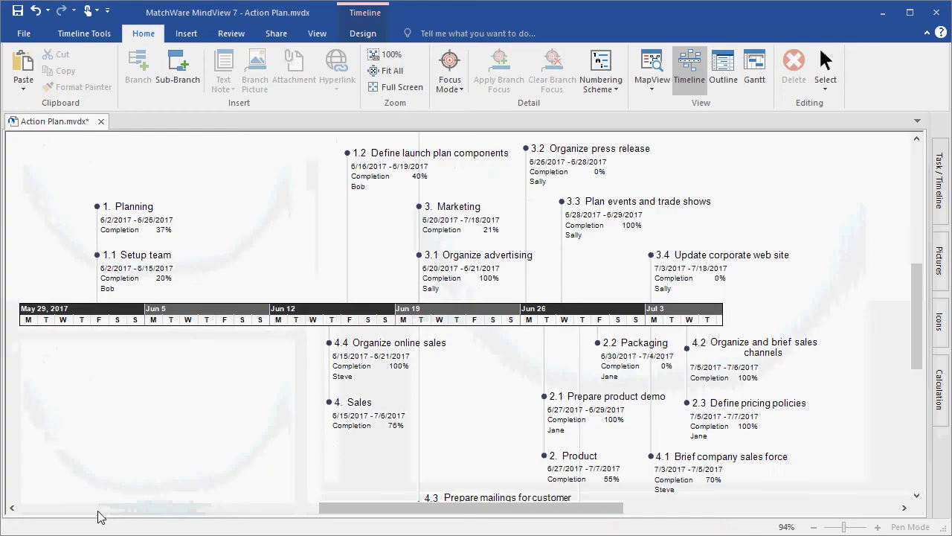
Step: Start a custom Microsoft Excel export of the plan
{"action": "left_click", "coordinate": [22, 34]}
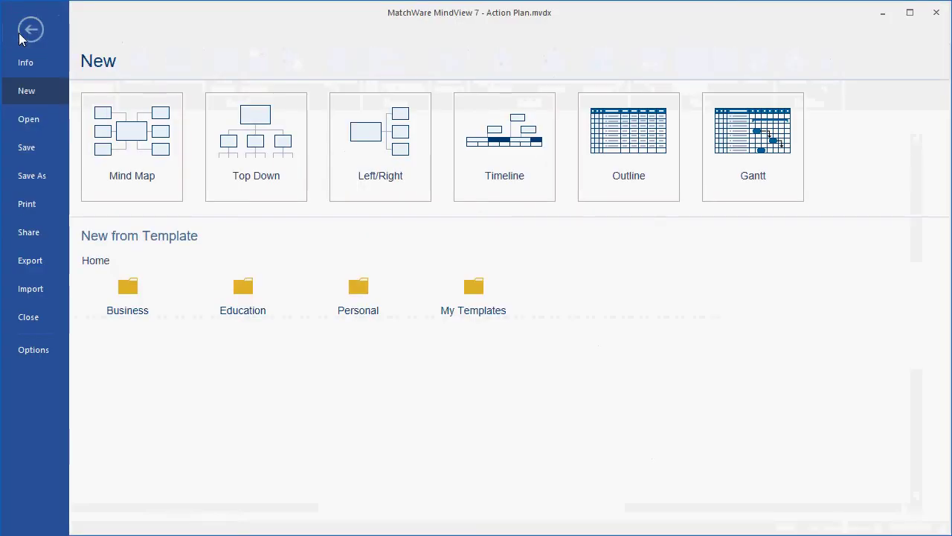
{"action": "left_click", "coordinate": [43, 262]}
{"action": "left_click", "coordinate": [200, 211]}
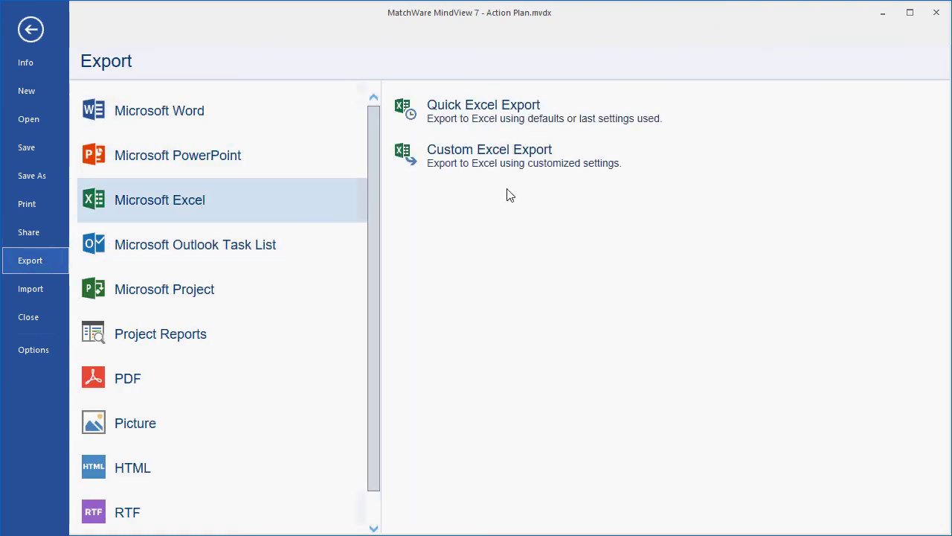
{"action": "left_click", "coordinate": [591, 167]}
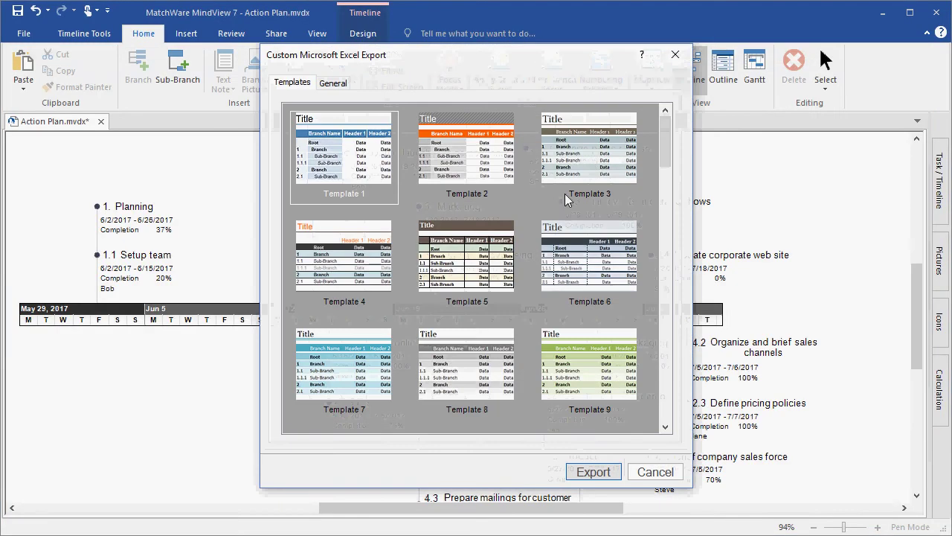
Step: Choose the structured branch layout, include all MindView branch data and export the plan to Excel
{"action": "left_click", "coordinate": [334, 87]}
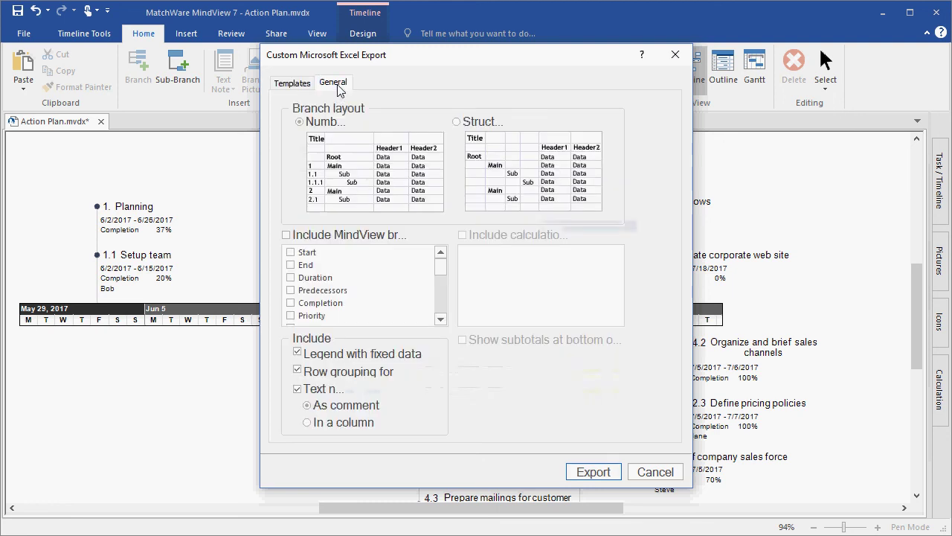
{"action": "left_click", "coordinate": [457, 122]}
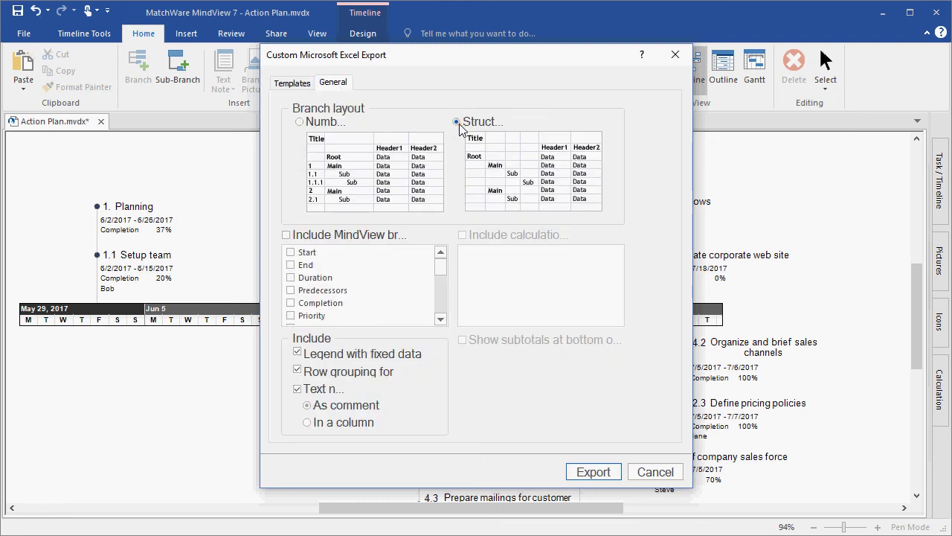
{"action": "left_click", "coordinate": [287, 235]}
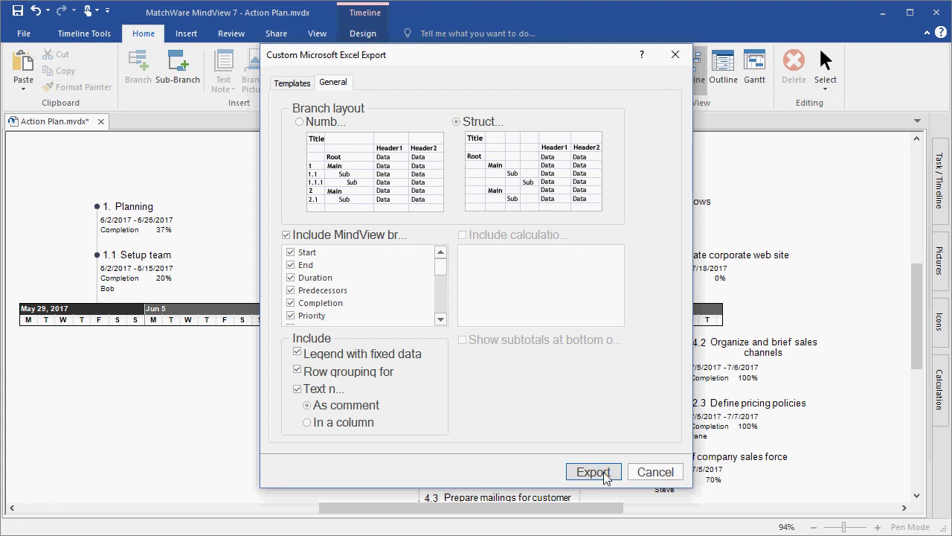
{"action": "left_click", "coordinate": [603, 473]}
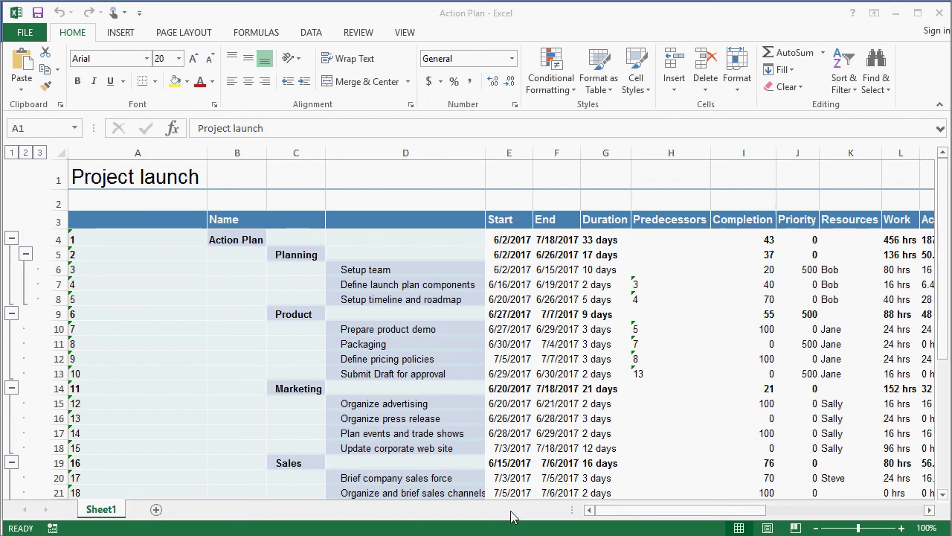
Step: Examine the exported Excel sheet's task rows and its schedule, resource and work columns
{"action": "left_click", "coordinate": [634, 510]}
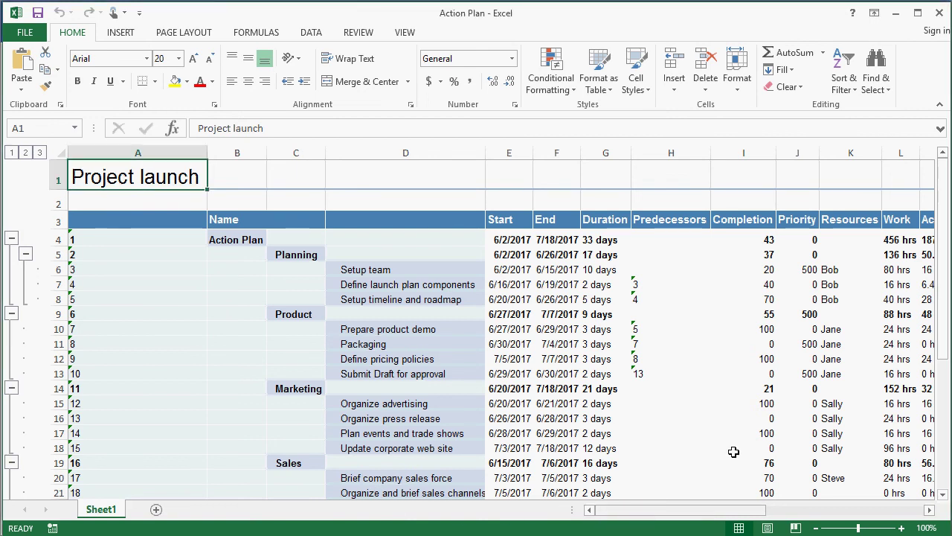
{"action": "left_click", "coordinate": [930, 510]}
{"action": "left_click", "coordinate": [930, 510]}
{"action": "left_click", "coordinate": [930, 510]}
{"action": "scroll", "coordinate": [503, 373], "scroll_direction": "down", "scroll_amount": 3}
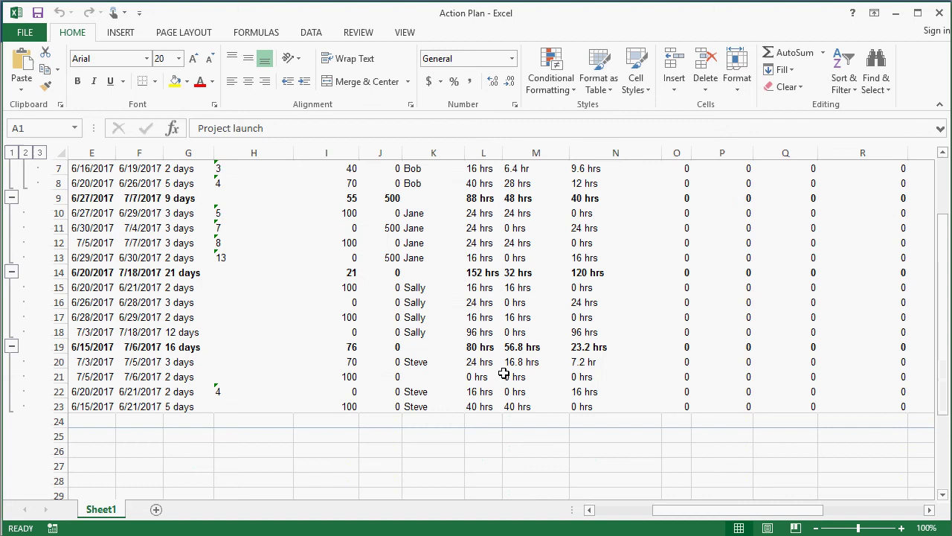
{"action": "left_click_drag", "start_coordinate": [672, 510], "coordinate": [600, 511]}
{"action": "scroll", "coordinate": [320, 440], "scroll_direction": "down", "scroll_amount": 3}
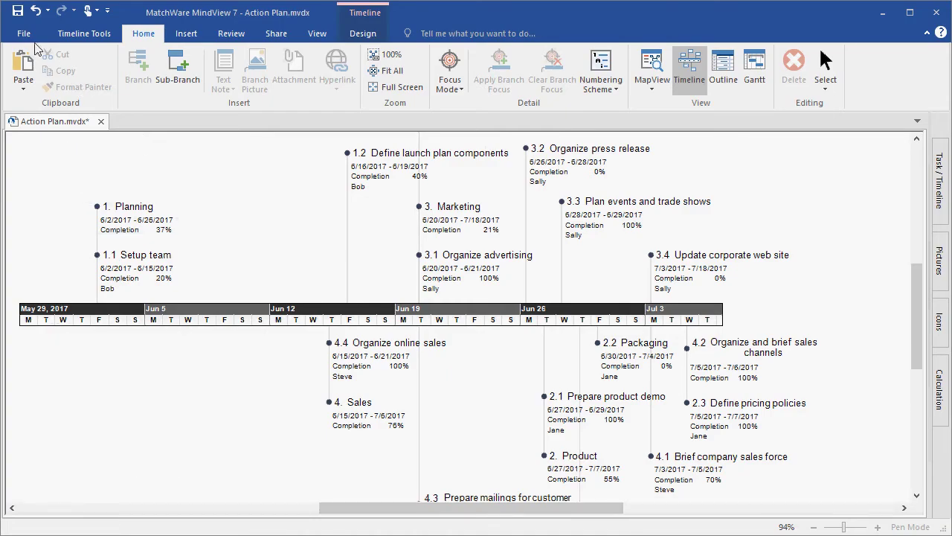
Step: Open the Microsoft Project export options for the plan
{"action": "left_click", "coordinate": [24, 34]}
{"action": "left_click", "coordinate": [30, 261]}
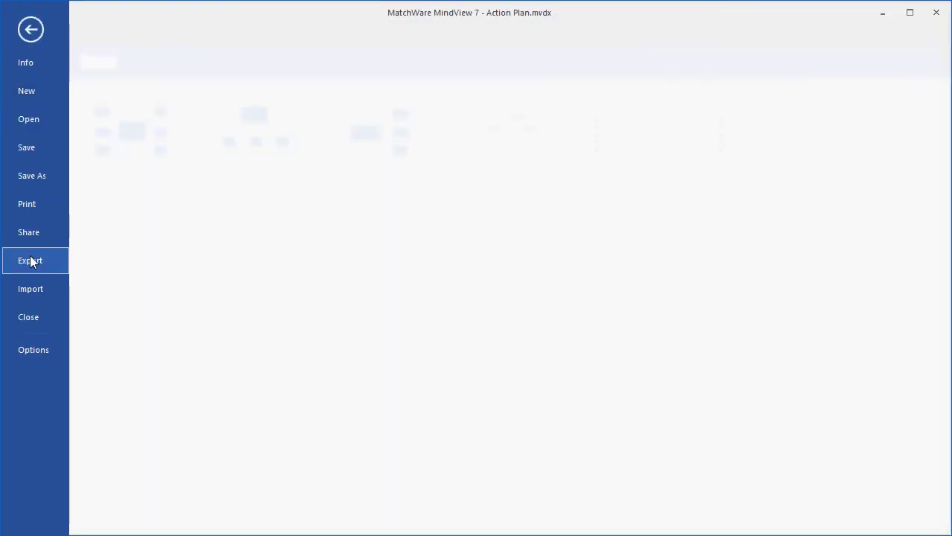
{"action": "left_click", "coordinate": [234, 308]}
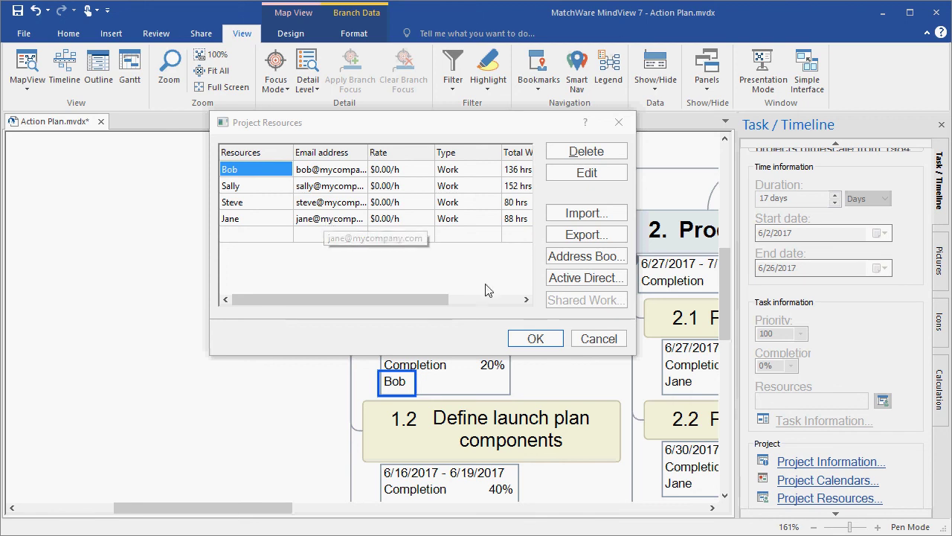
Step: Close the project resources list without changes and open the Microsoft Outlook Task List export options
{"action": "left_click", "coordinate": [594, 341]}
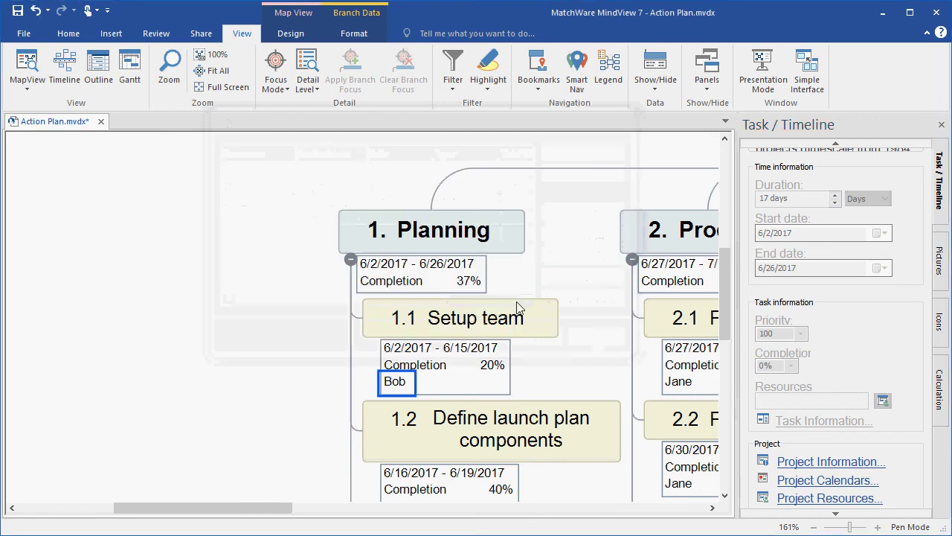
{"action": "left_click", "coordinate": [26, 37]}
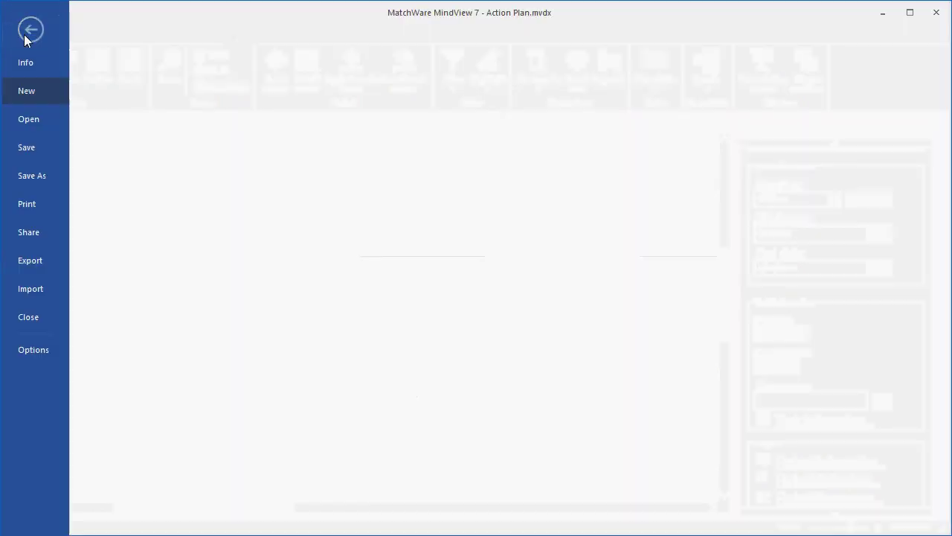
{"action": "left_click", "coordinate": [27, 264]}
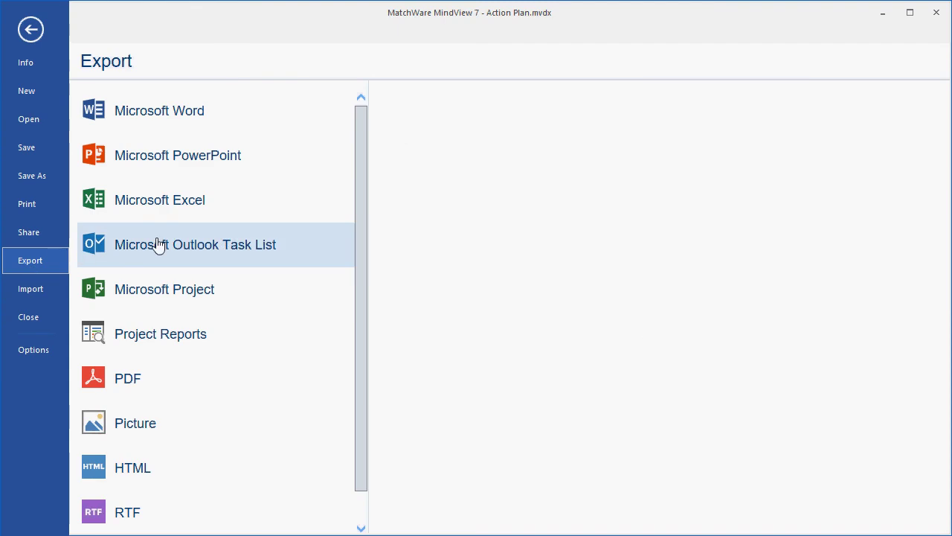
{"action": "left_click", "coordinate": [294, 259]}
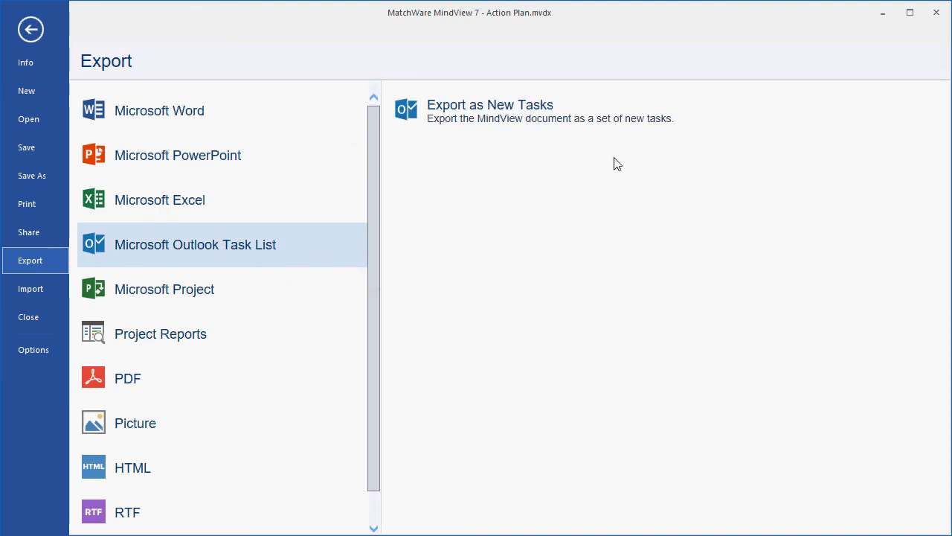